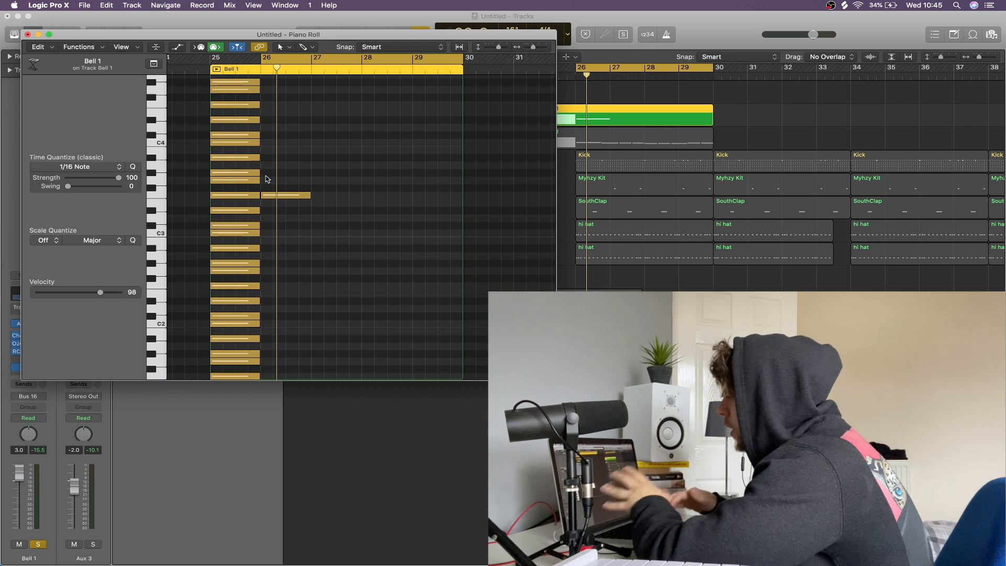
# View the Import Audio browser for source A in the Bell 1 track's Alchemy instrument, and close its window.
pyautogui.click(28, 35)
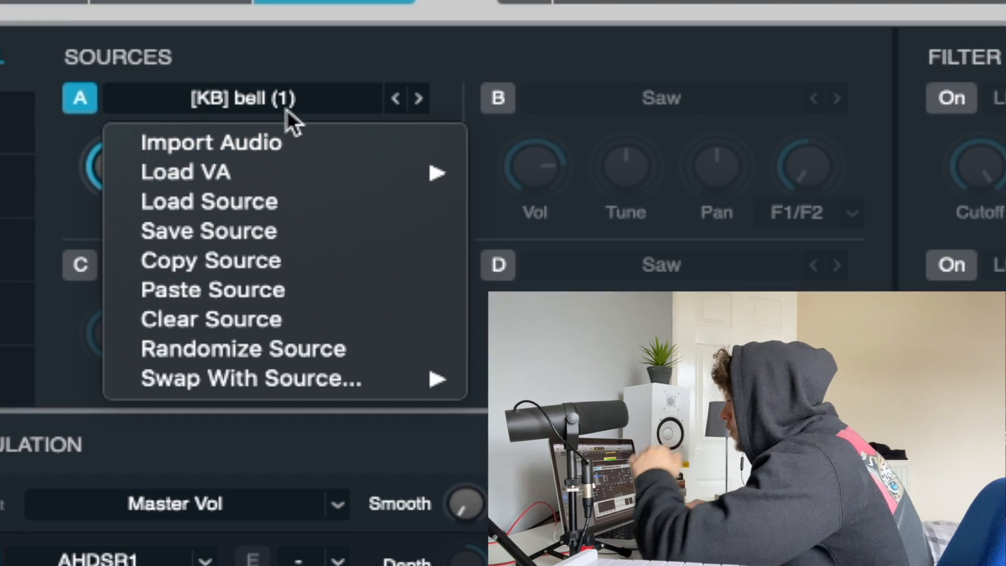
pyautogui.click(259, 141)
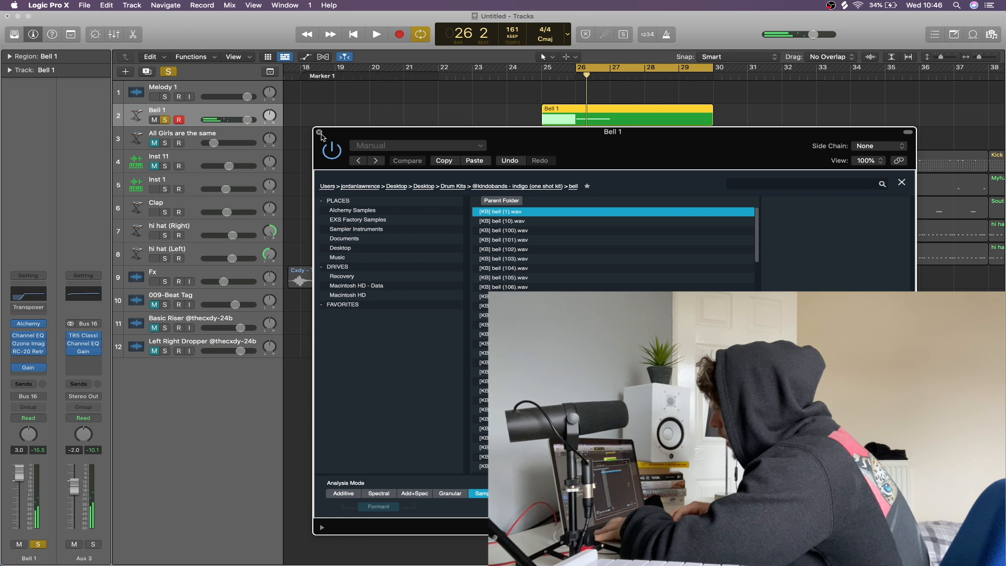
pyautogui.click(324, 137)
# Reopen the Bell 1 region in the Piano Roll and scale-quantize its stacked notes to C Natural Minor.
pyautogui.press('super+4')
pyautogui.click(94, 241)
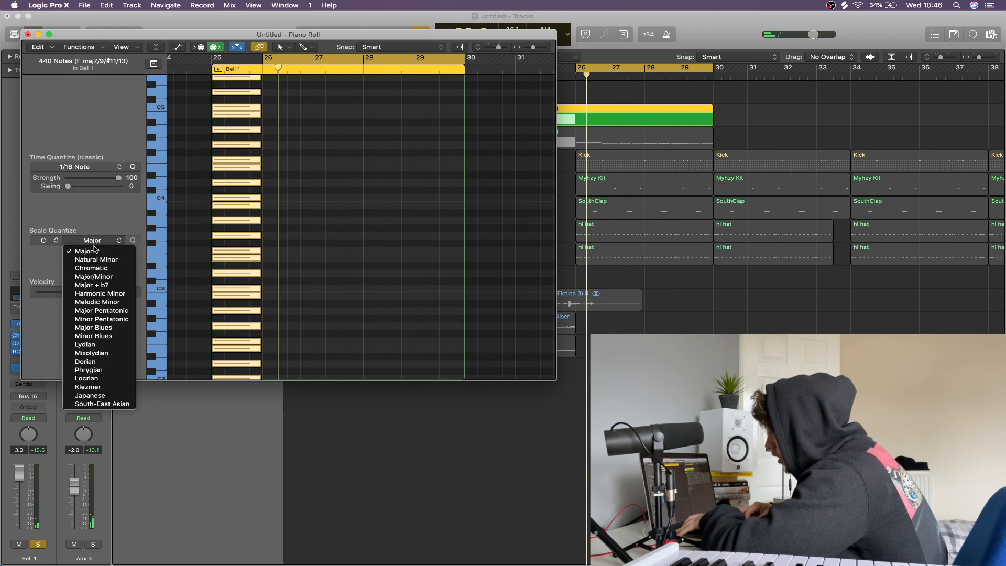
pyautogui.click(96, 260)
pyautogui.click(375, 302)
pyautogui.scroll(-3, 375, 303)
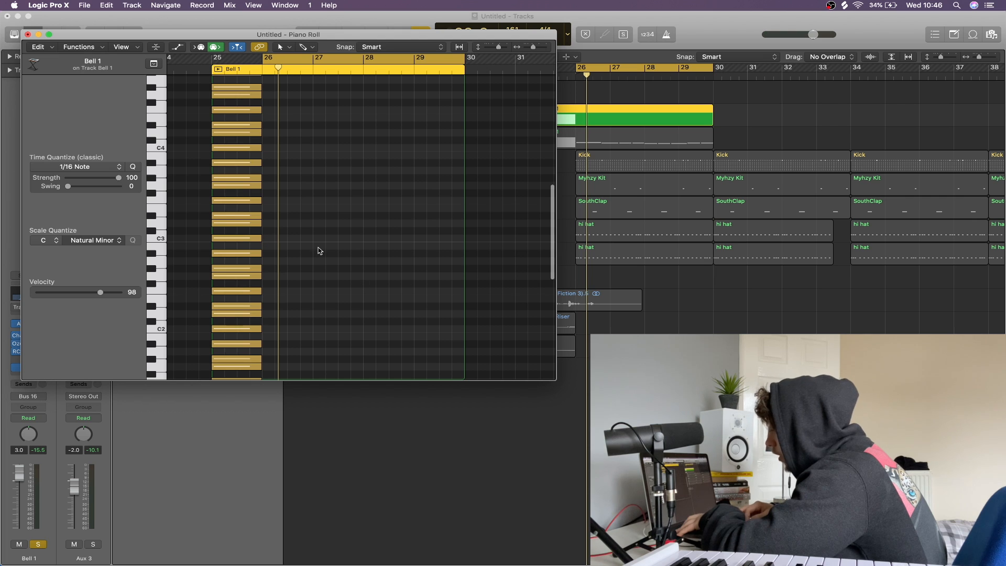
# Fill the missing semitones in the bar 25 note stack with one-bar notes aligned to 25 1 1 1.
pyautogui.scroll(-1, 272, 225)
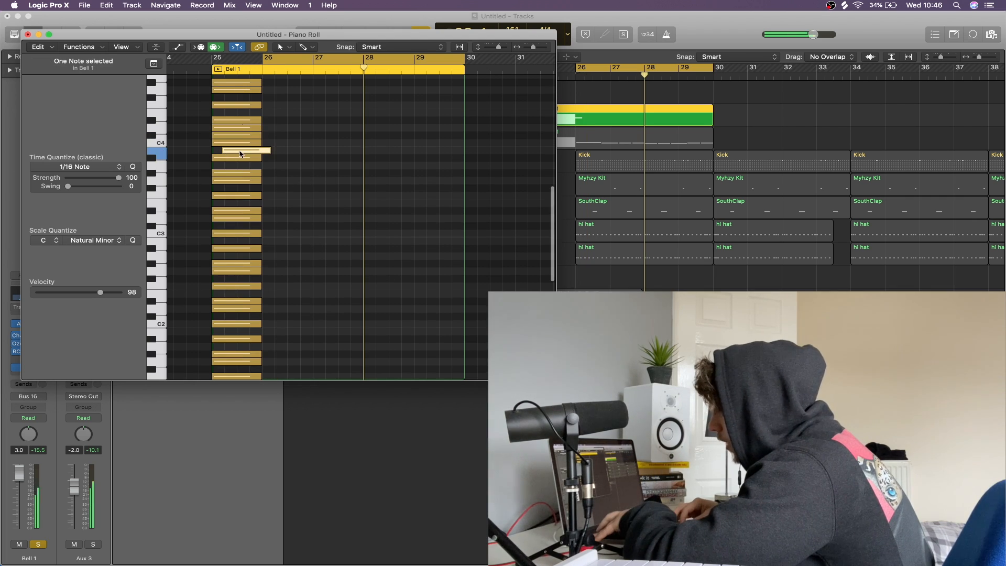
pyautogui.moveTo(240, 153)
pyautogui.mouseDown()
pyautogui.moveTo(230, 154)
pyautogui.moveTo(227, 189)
pyautogui.mouseUp()
pyautogui.keyDown('super'); pyautogui.click(219, 189); pyautogui.keyUp('super')
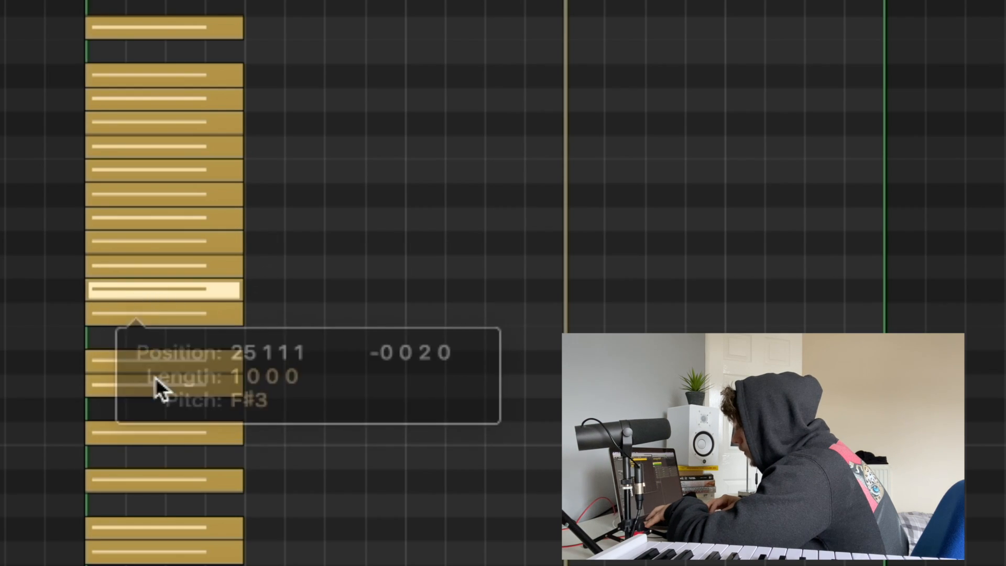
pyautogui.keyDown('super'); pyautogui.click(156, 337); pyautogui.keyUp('super')
pyautogui.moveTo(156, 337); pyautogui.dragTo(128, 336)
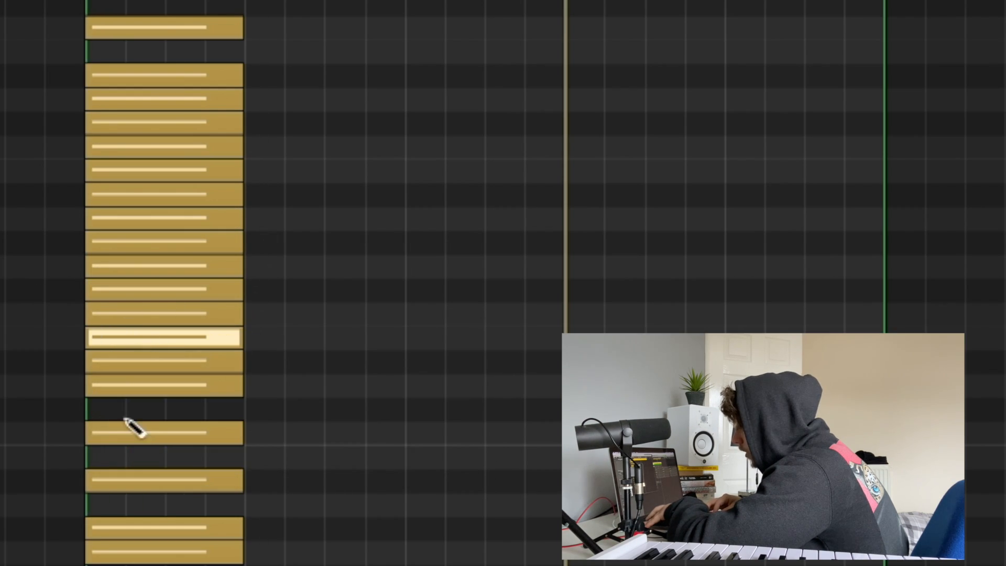
pyautogui.keyDown('super'); pyautogui.click(140, 408); pyautogui.keyUp('super')
pyautogui.moveTo(141, 409); pyautogui.dragTo(112, 410)
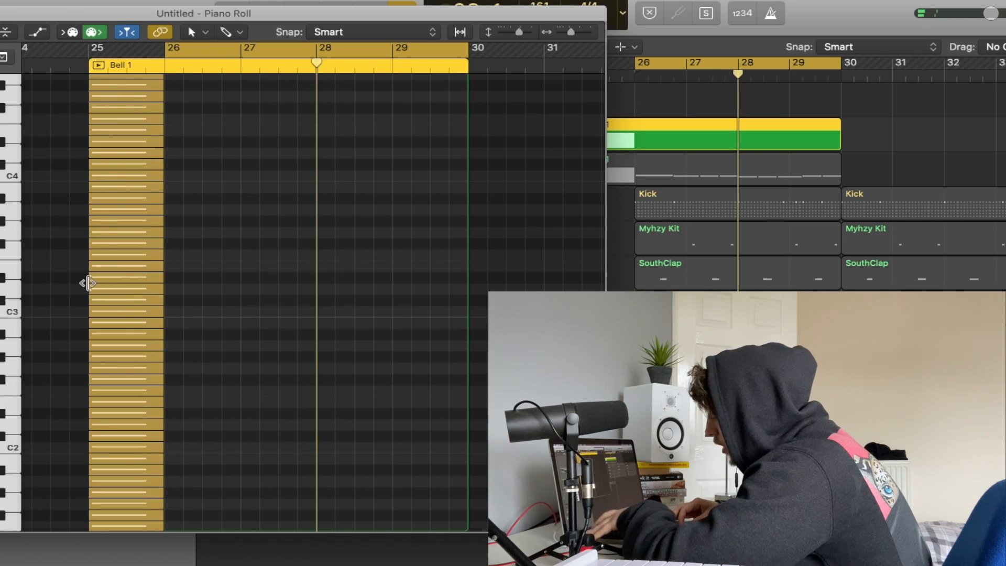
# Select every note in the full semitone stack and apply Scale Quantize with C Natural Minor.
pyautogui.press('super+a')
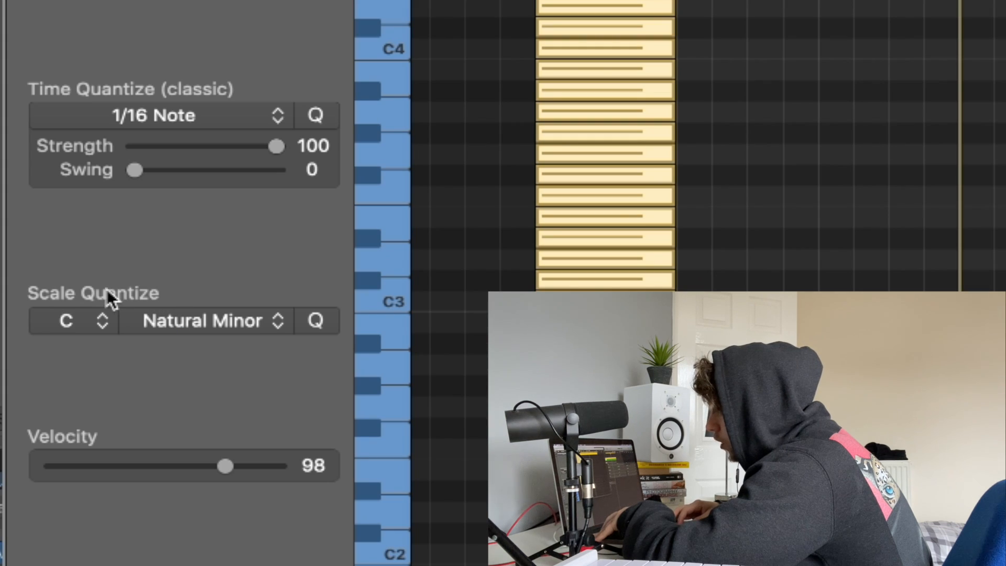
pyautogui.click(47, 240)
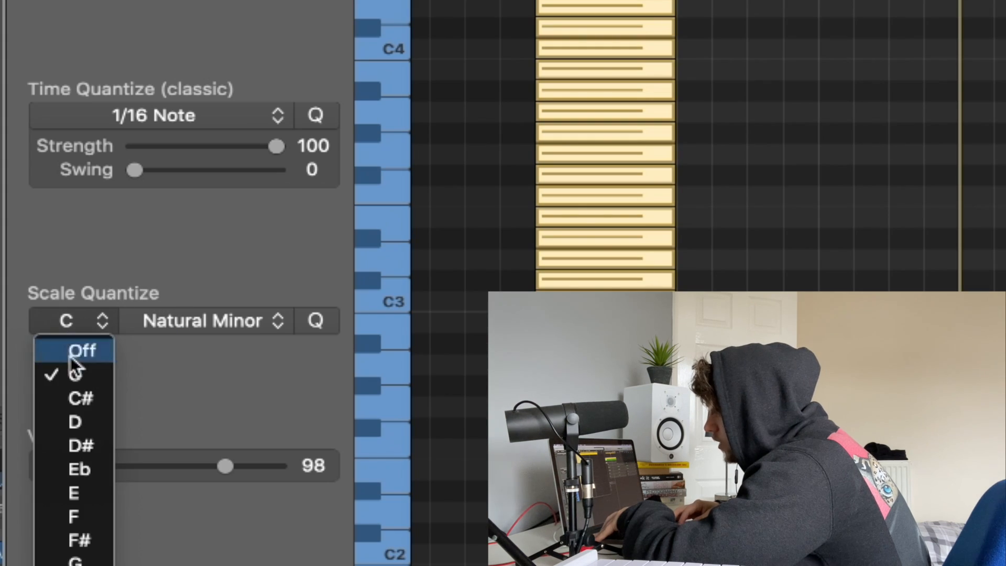
pyautogui.click(79, 376)
pyautogui.click(199, 321)
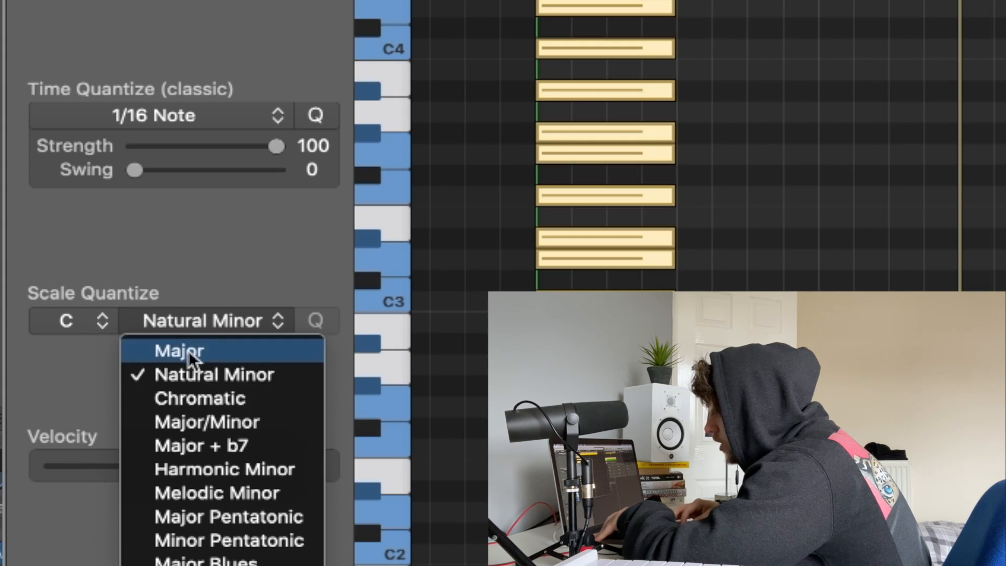
pyautogui.click(184, 378)
pyautogui.click(418, 301)
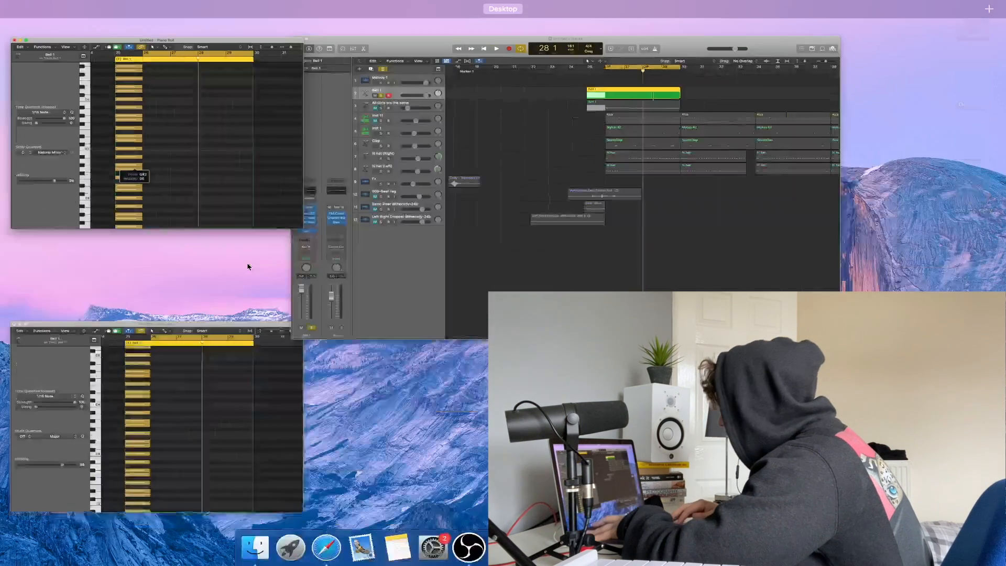
# Build a one-bar chord of C3, D#3 and G3 at bar 26 beside the scale stack, and play it back.
pyautogui.click(163, 226)
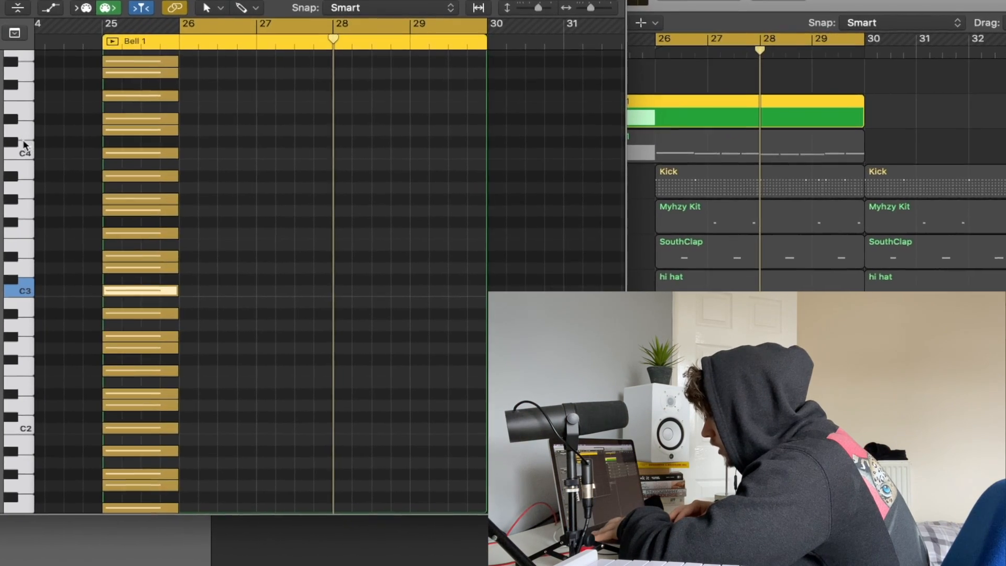
pyautogui.click(45, 161)
pyautogui.click(183, 286)
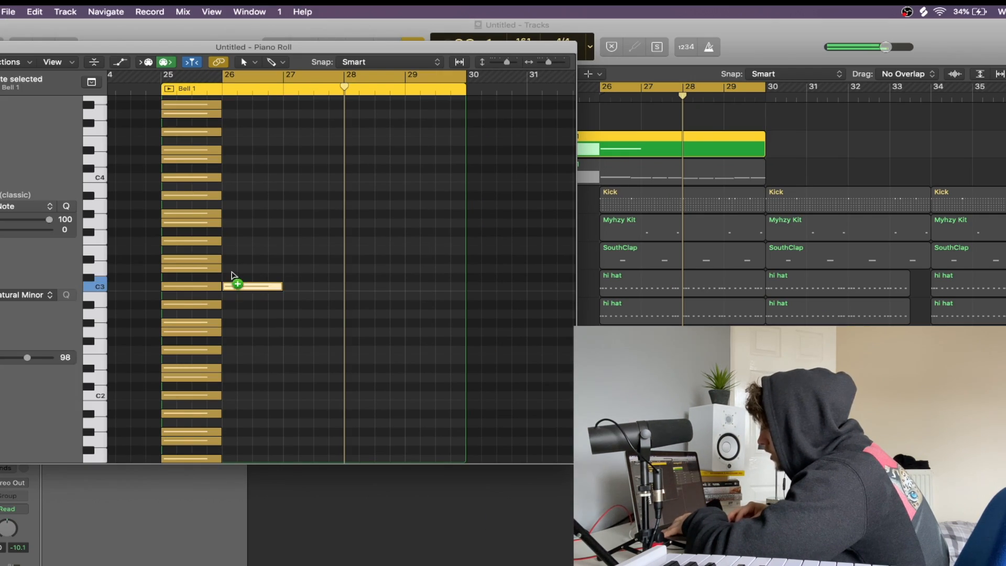
pyautogui.moveTo(231, 271); pyautogui.dragTo(233, 284)
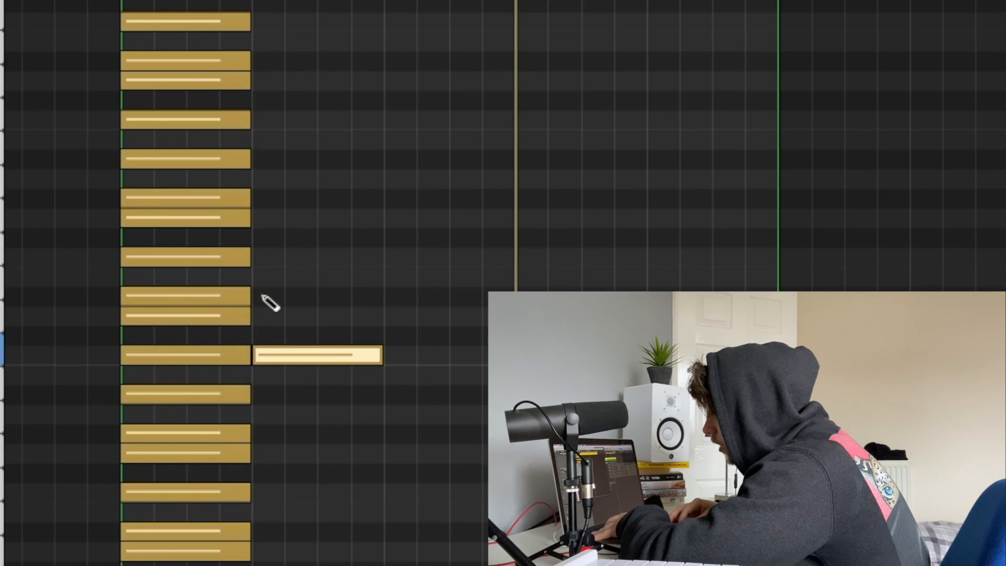
pyautogui.click(381, 280)
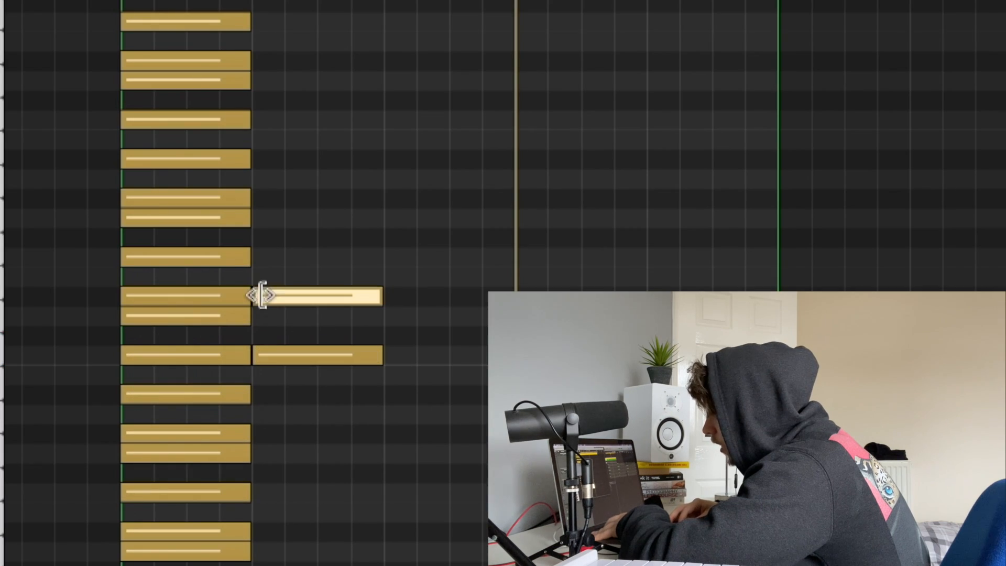
pyautogui.click(263, 216)
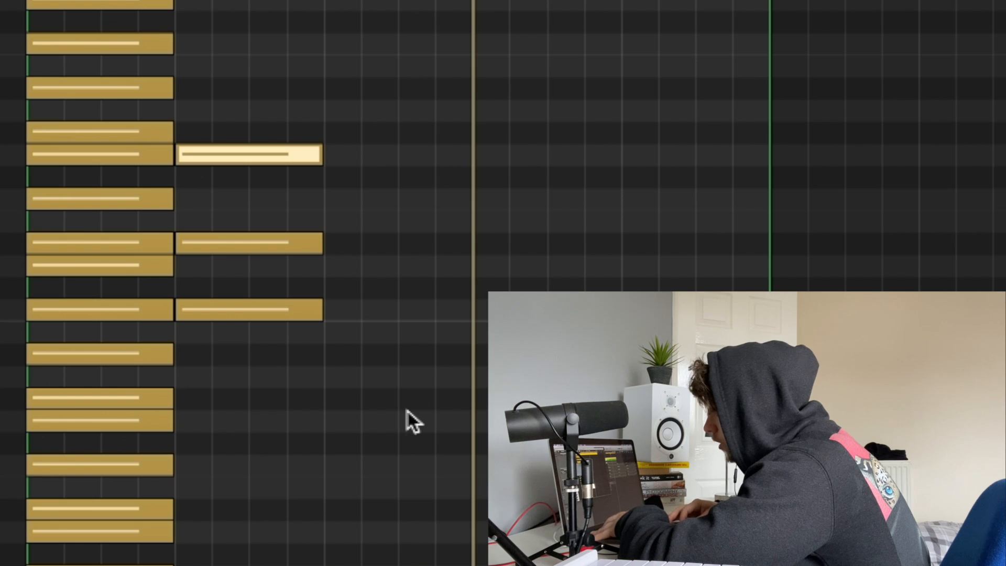
pyautogui.click(408, 411)
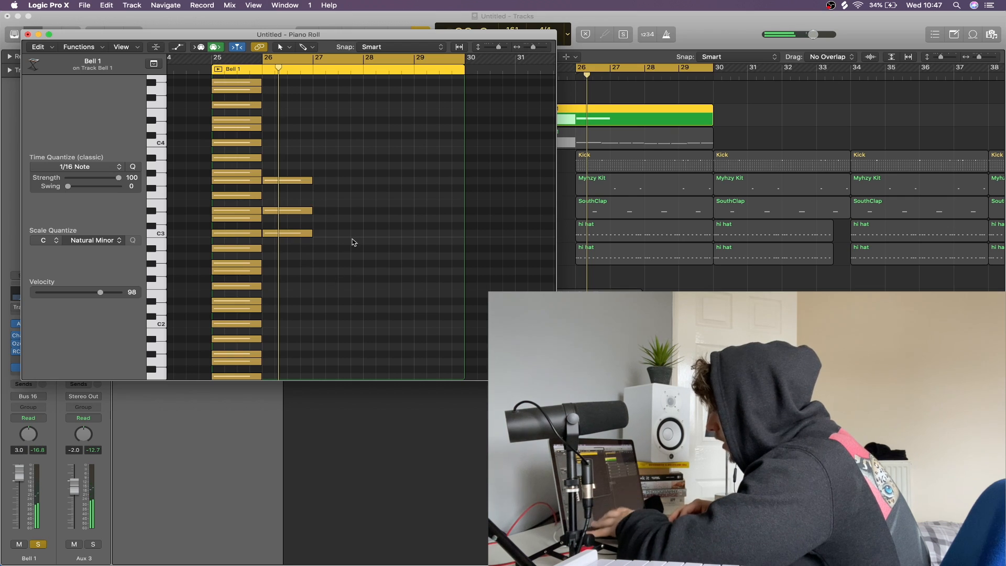
pyautogui.press('space')
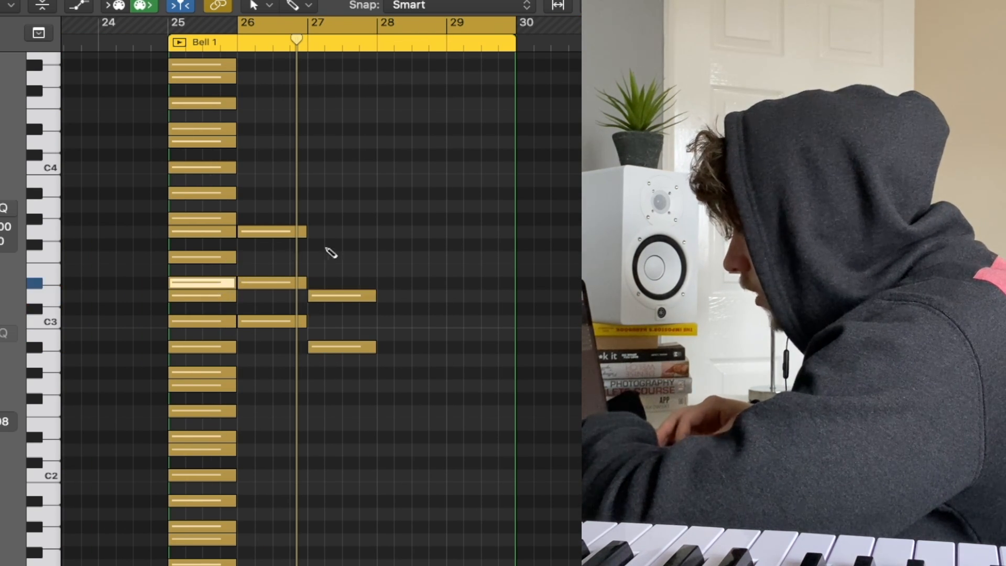
# Add F3 to the bar 27 chord and build a one-bar chord of G#2, C3 and D#3 at bar 28.
pyautogui.click(311, 258)
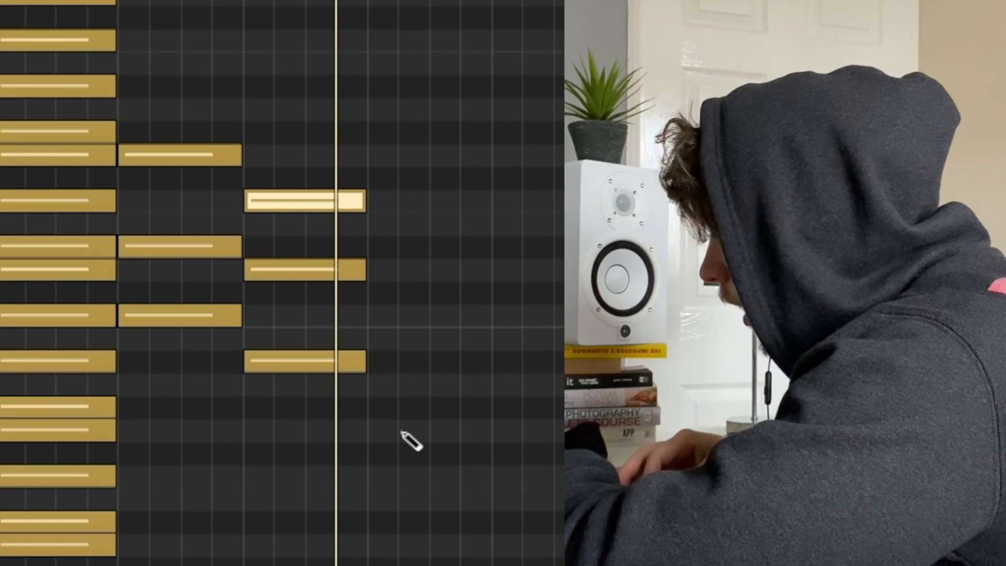
pyautogui.click(367, 407)
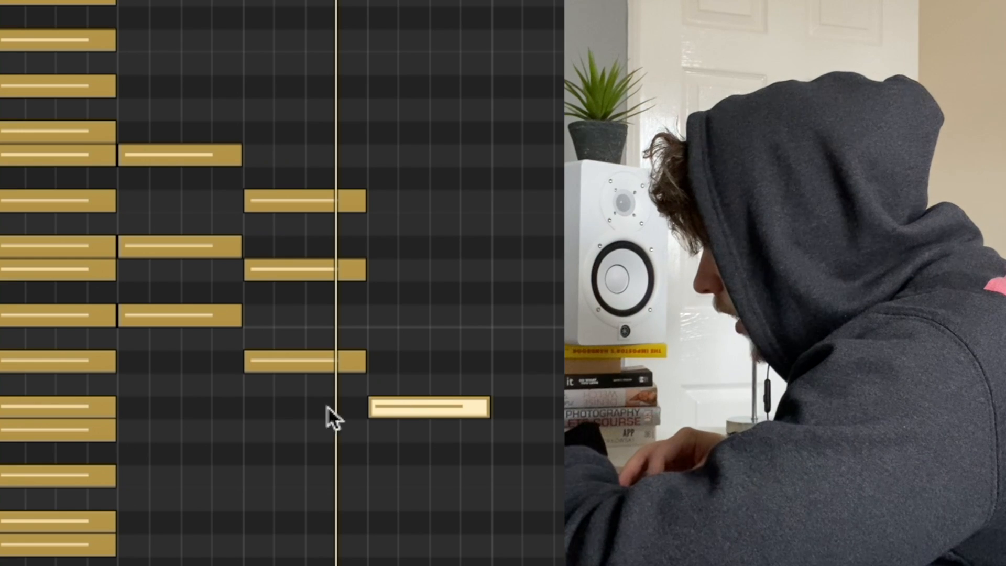
pyautogui.click(82, 409)
pyautogui.click(94, 365)
pyautogui.click(375, 315)
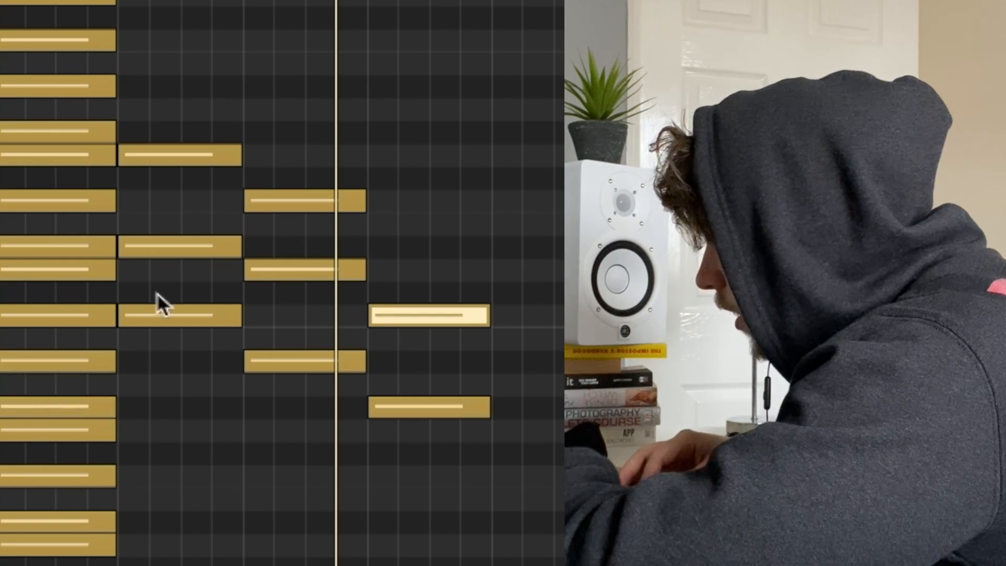
pyautogui.click(81, 272)
pyautogui.click(373, 246)
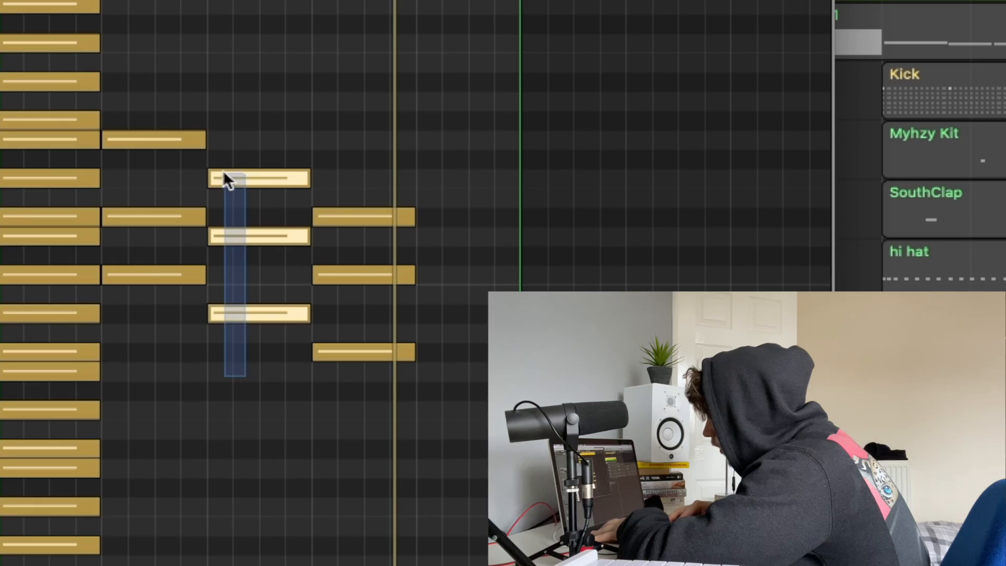
# Copy the three-note bar 27 chord to bar 29, keeping its pitches.
pyautogui.moveTo(230, 179); pyautogui.dragTo(404, 162)
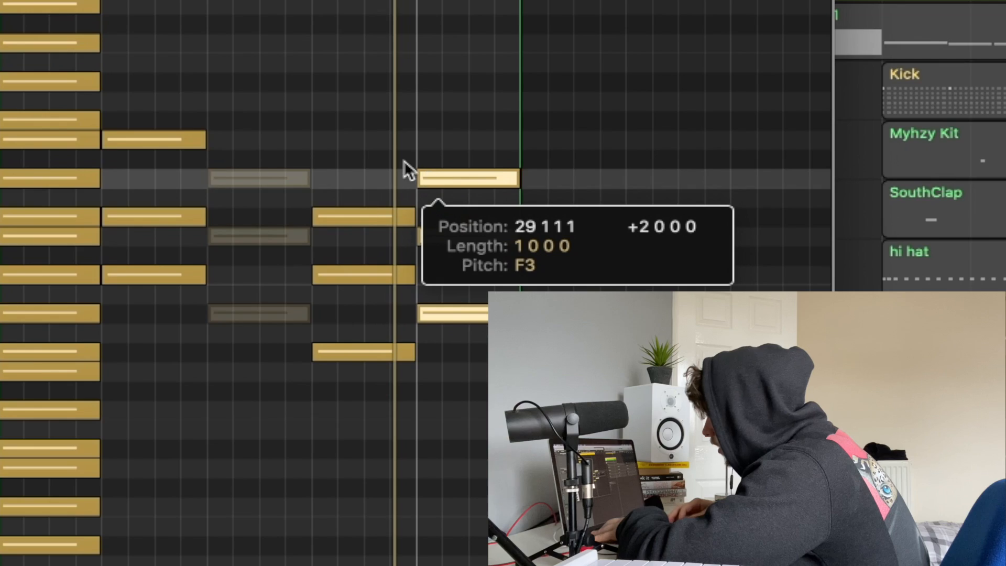
pyautogui.moveTo(404, 160); pyautogui.dragTo(404, 160)
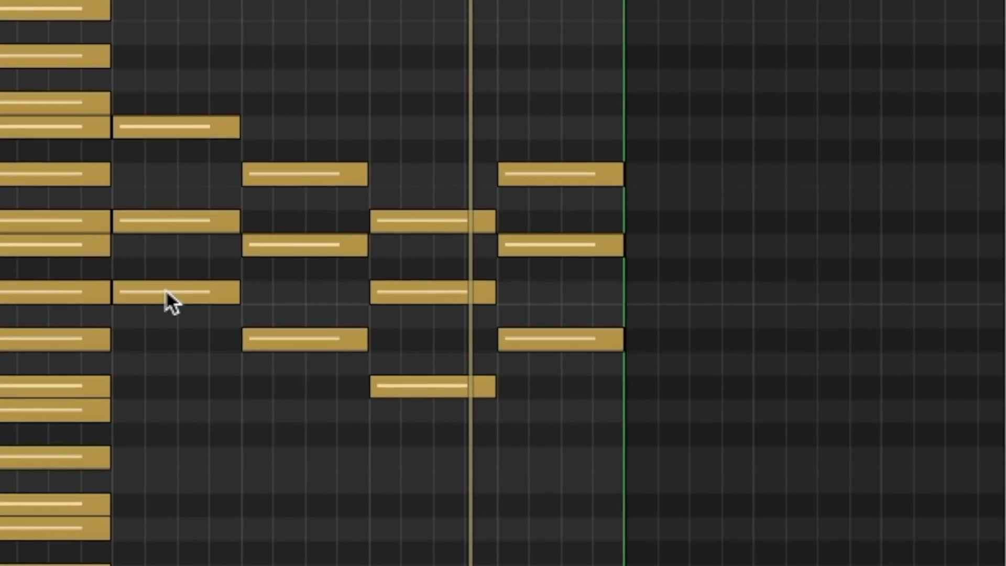
# Check the root note of each chord in bars 26 to 29 by selecting the lowest notes one after another.
pyautogui.click(166, 291)
pyautogui.click(276, 336)
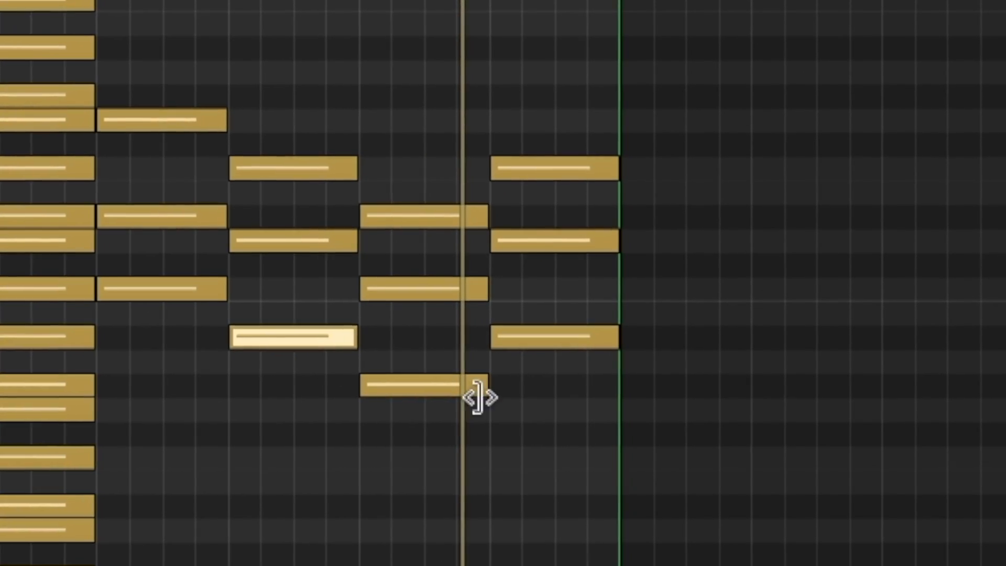
pyautogui.click(474, 392)
pyautogui.click(531, 336)
pyautogui.click(190, 295)
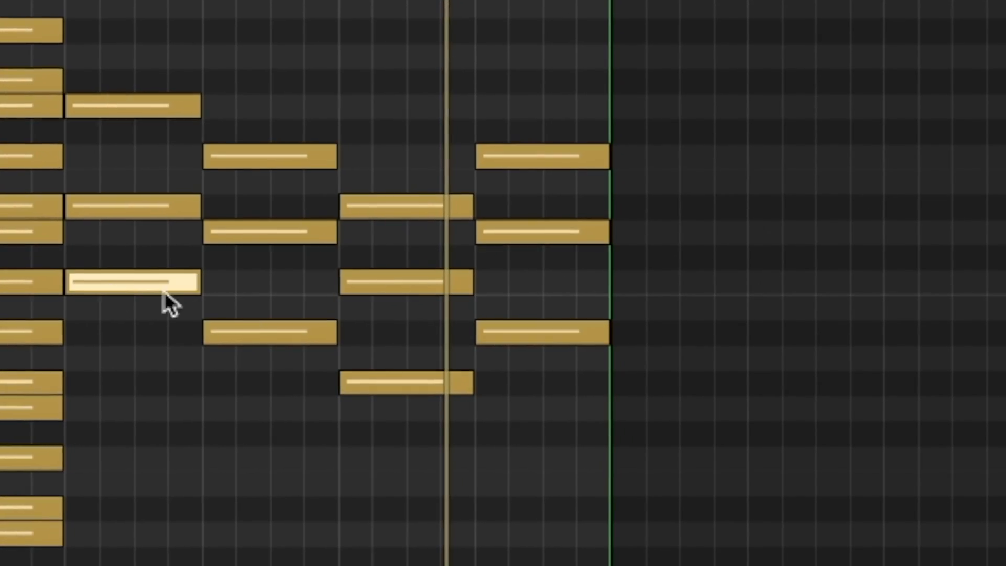
pyautogui.click(269, 338)
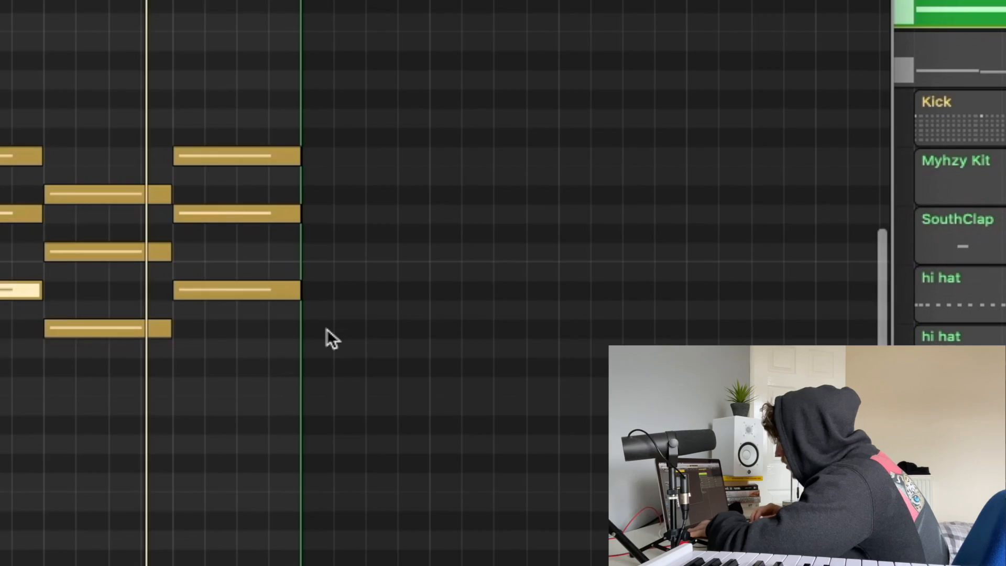
# Add one-bar melody notes above the bar 26 chord: D#4 starting on beat 2 and D4 starting on beat 3.
pyautogui.hscroll(-5, 330, 336)
pyautogui.scroll(2, 330, 336)
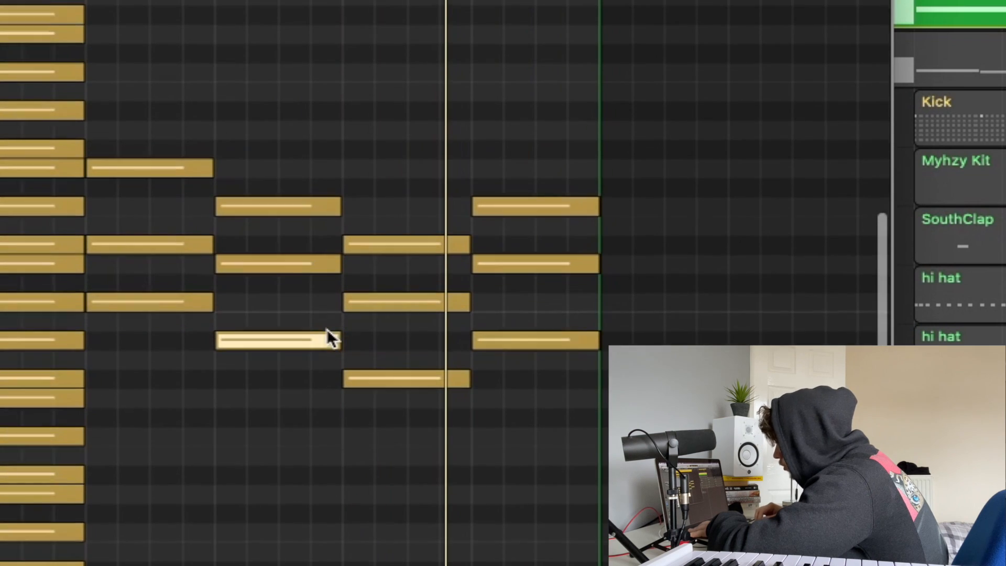
pyautogui.scroll(2, 194, 90)
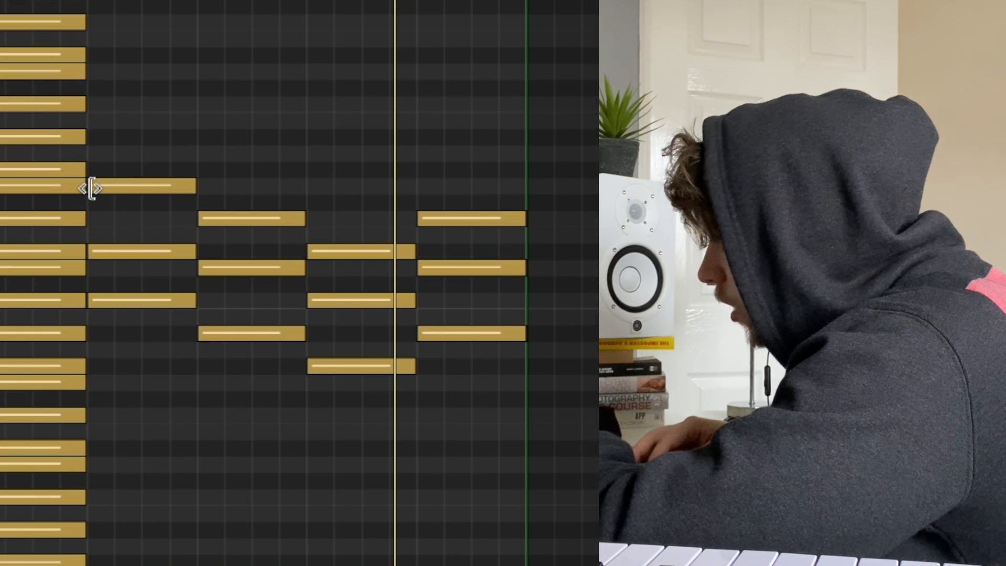
pyautogui.moveTo(90, 188); pyautogui.dragTo(119, 79)
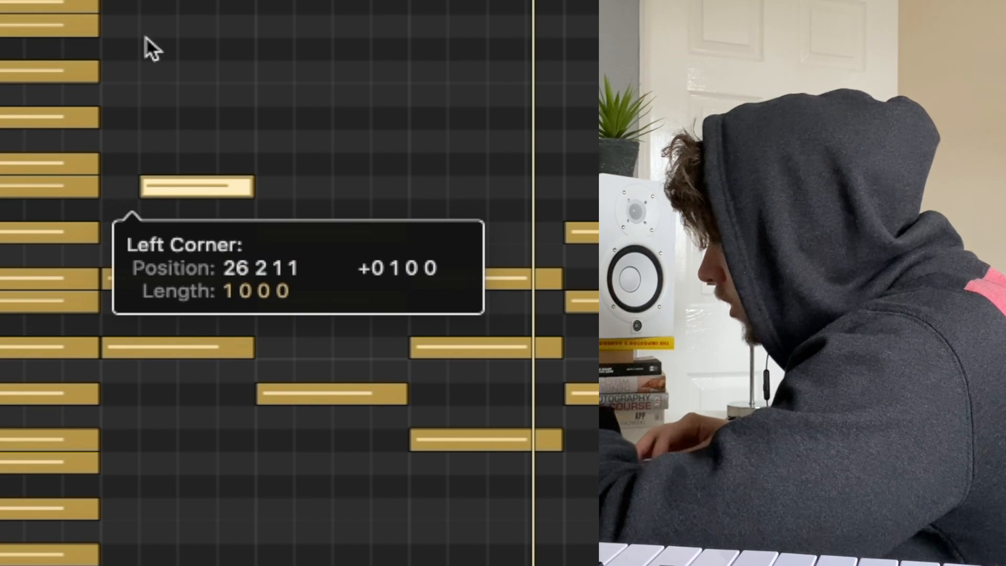
pyautogui.press('super+z')
pyautogui.keyDown('super'); pyautogui.click(143, 3); pyautogui.keyUp('super')
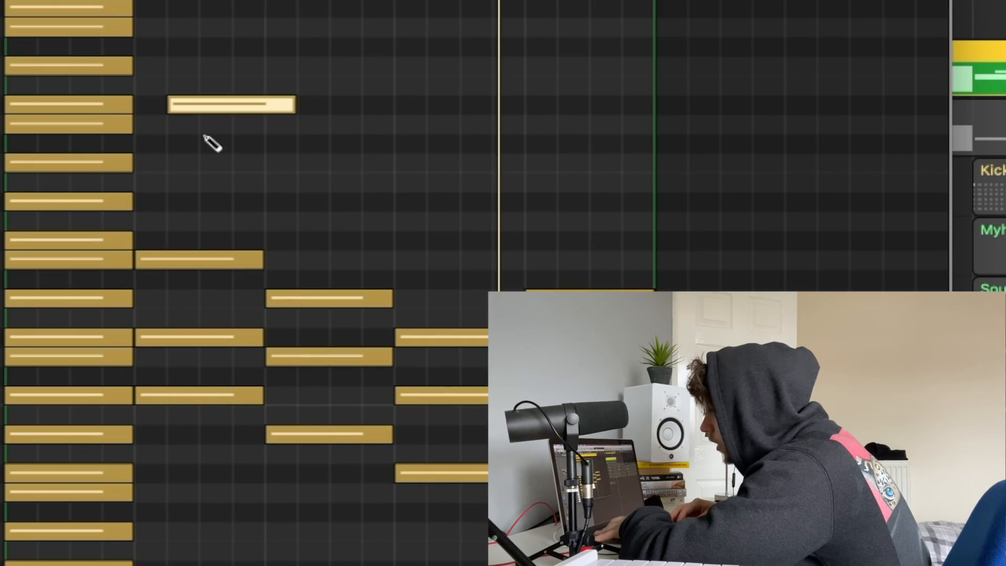
pyautogui.keyDown('super'); pyautogui.click(205, 125); pyautogui.keyUp('super')
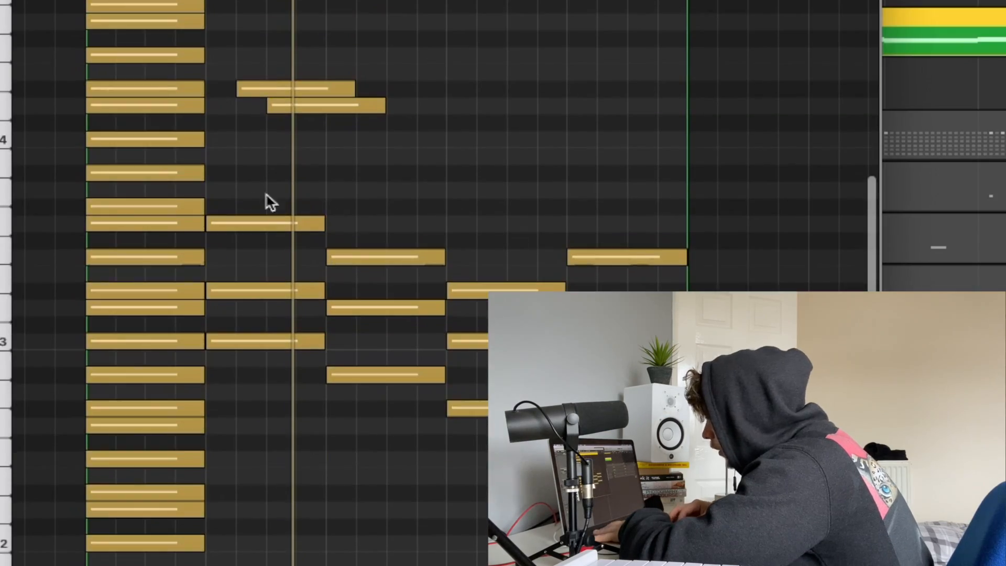
# Enlarge the Piano Roll window so that more bars and octaves fit in the note grid.
pyautogui.scroll(2, 240, 197)
pyautogui.scroll(5, 240, 197)
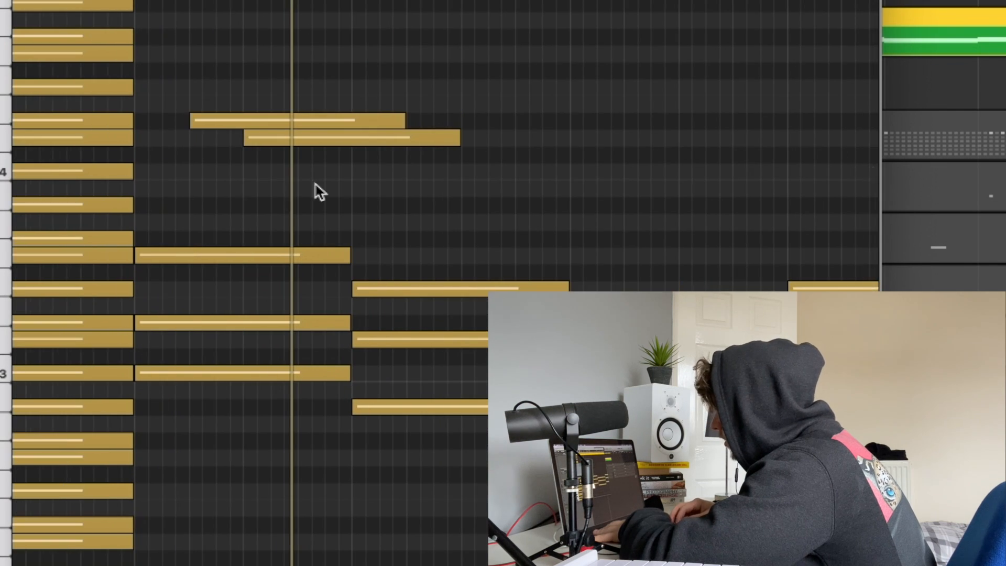
pyautogui.scroll(-5, 315, 184)
pyautogui.moveTo(555, 382); pyautogui.dragTo(757, 457)
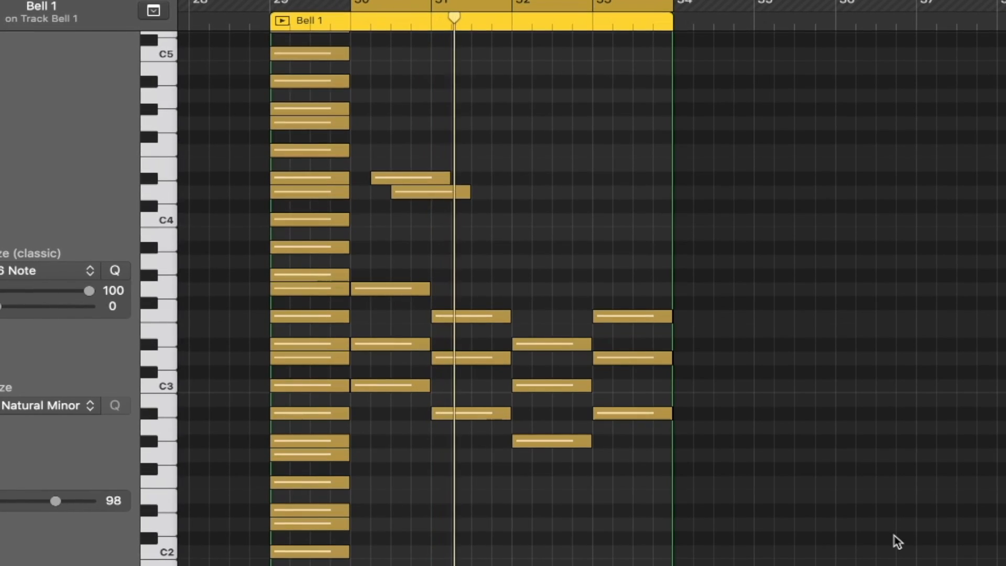
# Add one-bar melody notes: A#4 on beat 3 and G#4 on beat 4 of bar 32, plus F4 on beat 4 of bar 33.
pyautogui.click(308, 80)
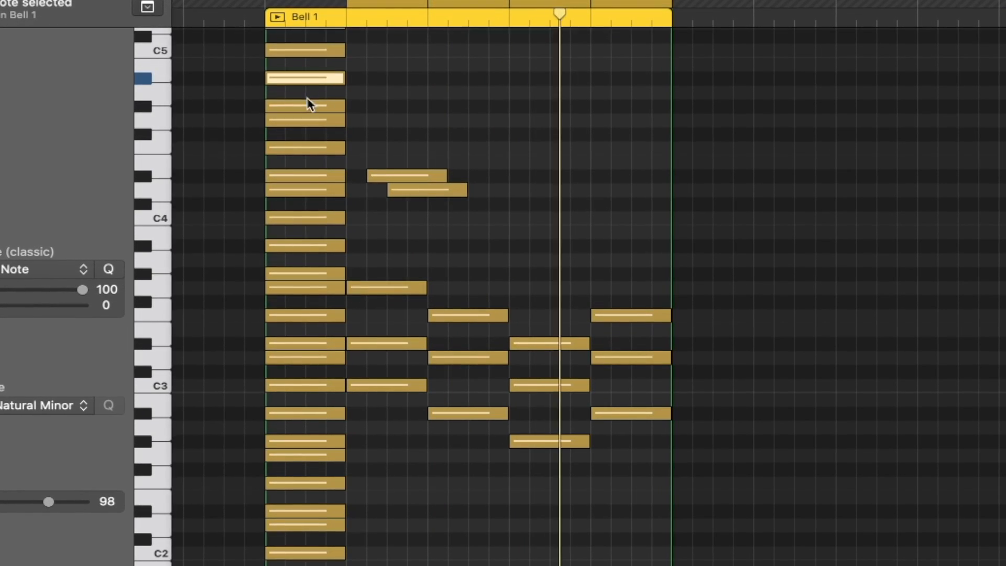
pyautogui.click(556, 79)
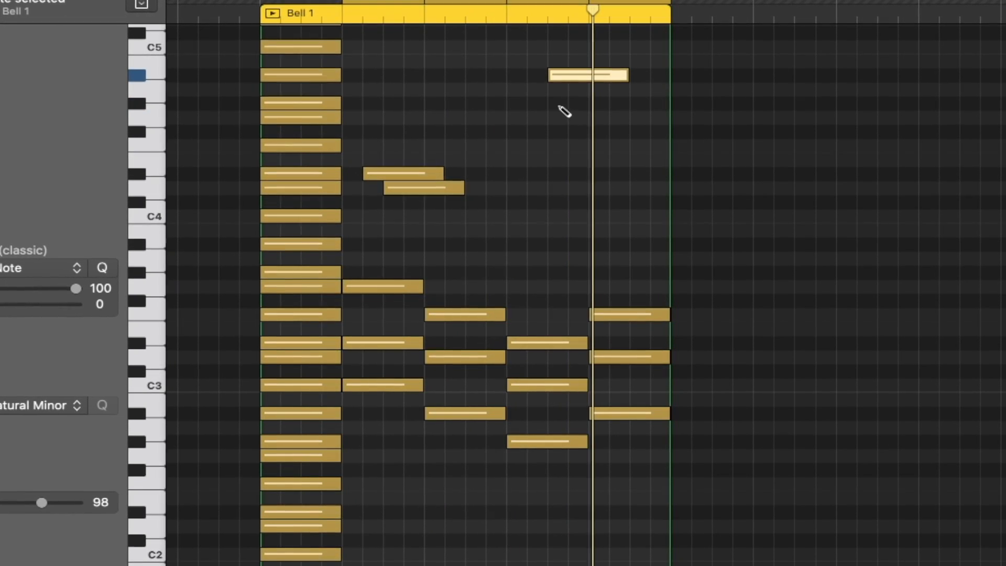
pyautogui.click(572, 107)
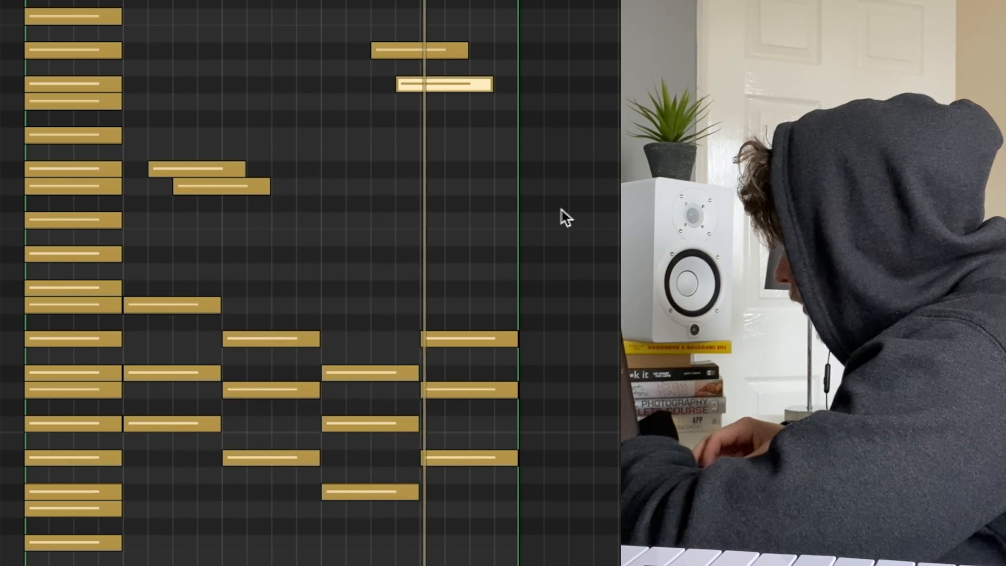
pyautogui.click(110, 136)
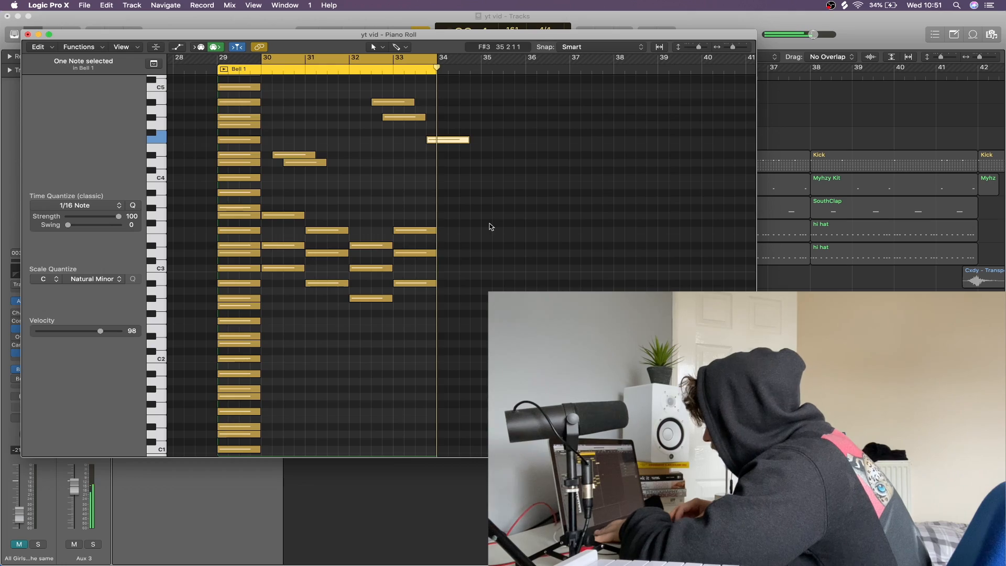
# Deselect the last melody note and play back the bell chords and melody.
pyautogui.scroll(5, 457, 236)
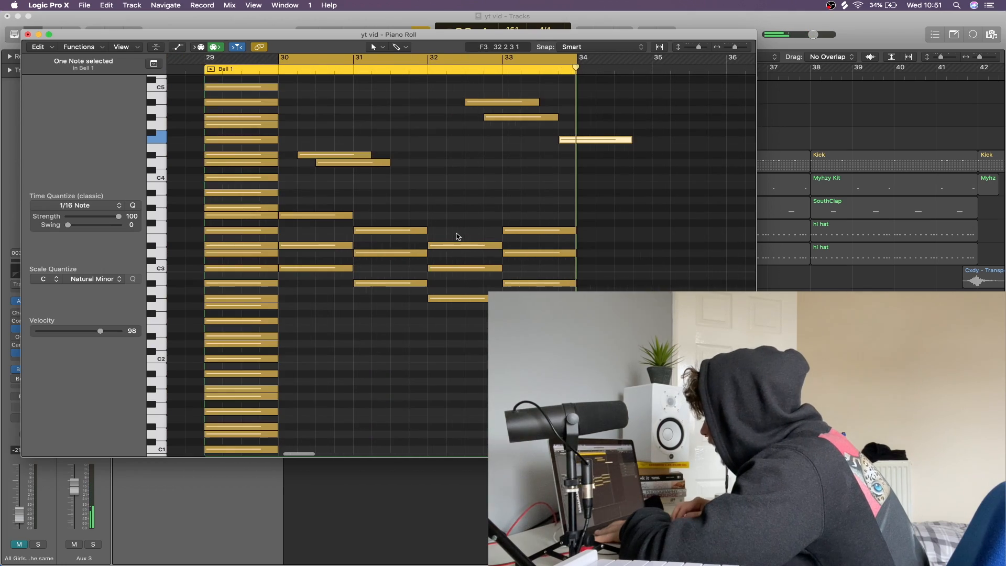
pyautogui.scroll(3, 459, 220)
pyautogui.scroll(-5, 459, 220)
pyautogui.scroll(4, 459, 221)
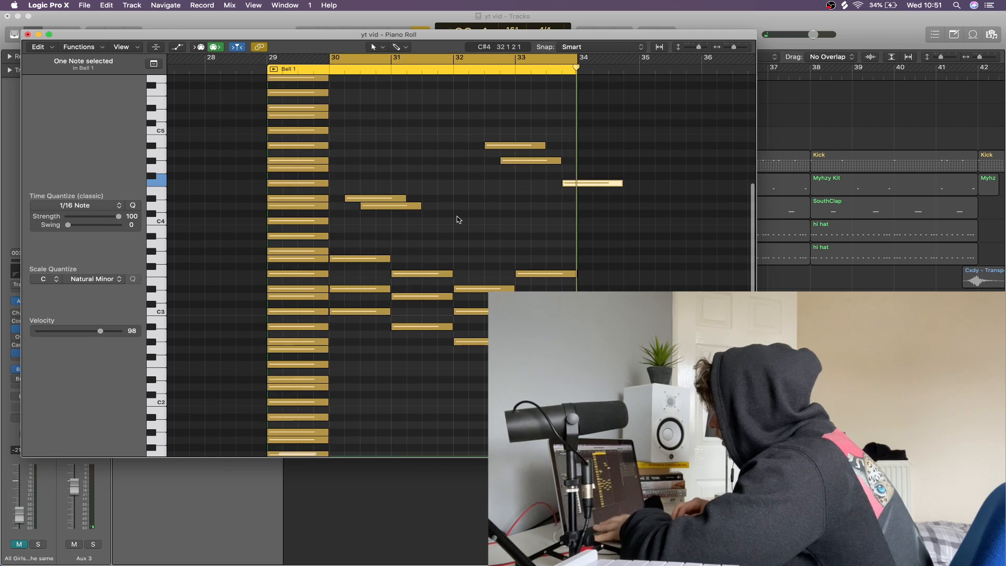
pyautogui.hscroll(3, 459, 220)
pyautogui.scroll(-4, 459, 220)
pyautogui.click(535, 239)
pyautogui.press('space')
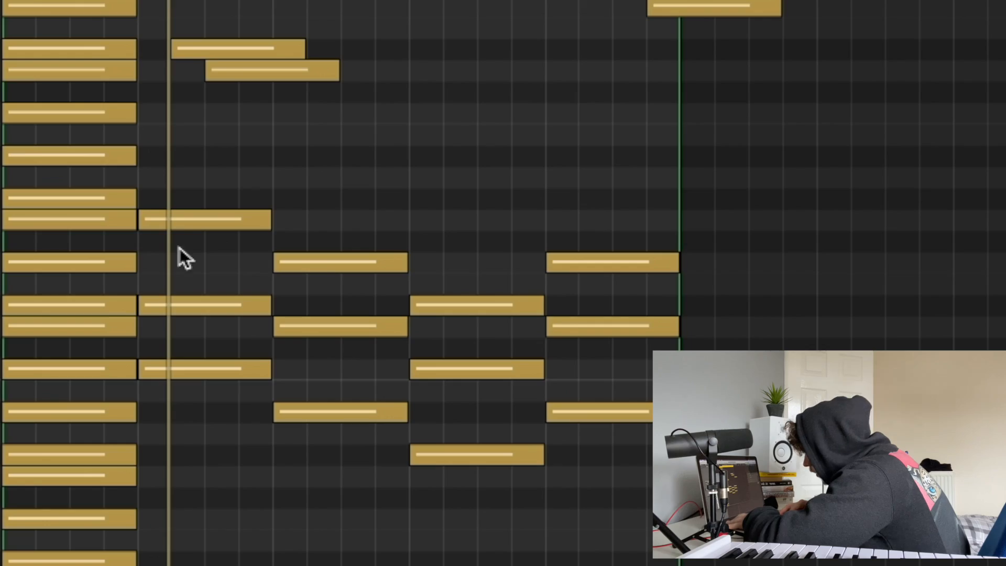
# Shorten the D#3 note in the bar 30 chord from its start by about an eighth note.
pyautogui.press('super+Right')
pyautogui.press('super+Right')
pyautogui.press('super+Right')
pyautogui.press('super+Left')
pyautogui.press('super+Left')
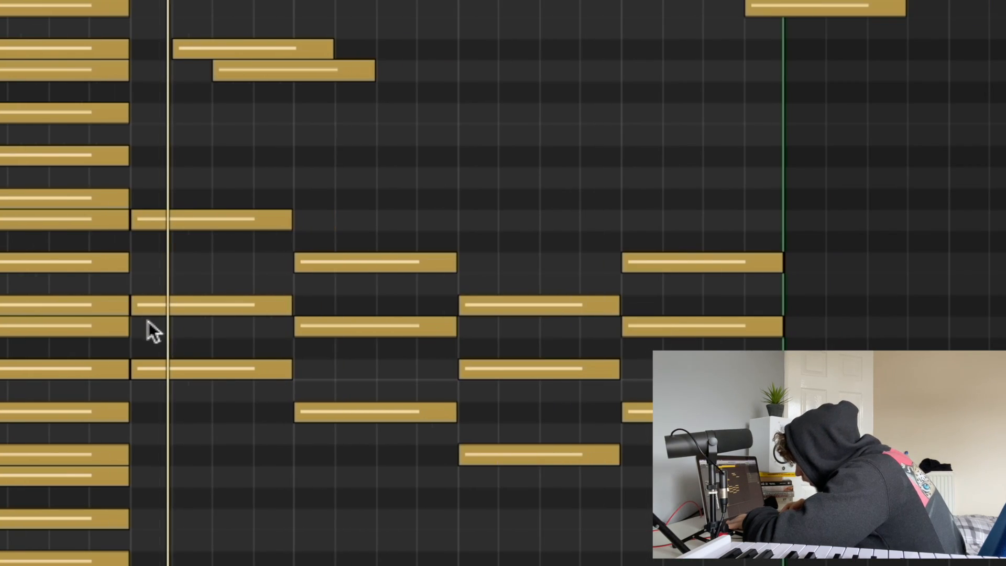
pyautogui.moveTo(135, 310); pyautogui.dragTo(153, 309)
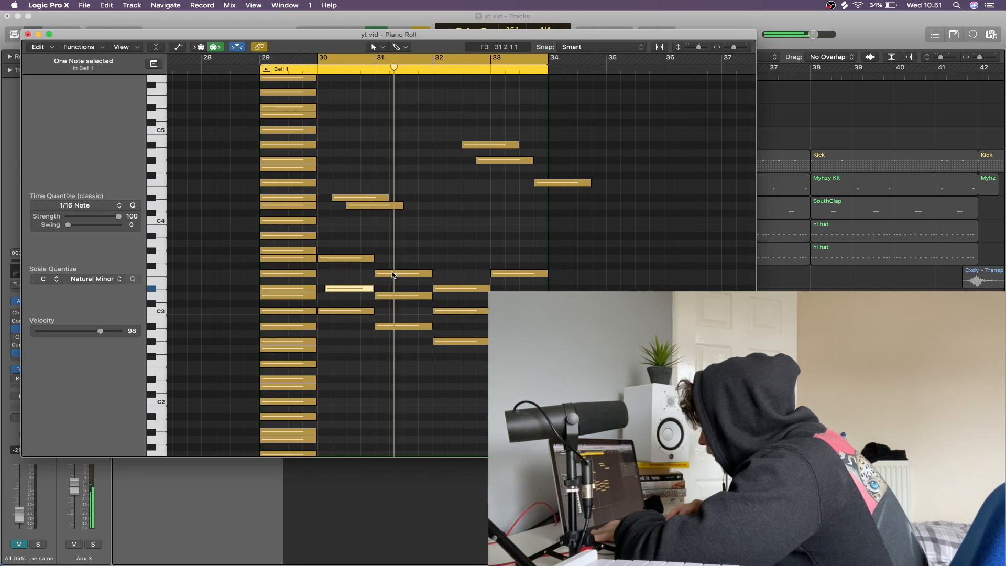
# Split the F3 note of the bar 31 chord into two equal halves and start the bar 32 D#3 about an eighth note late.
pyautogui.click(407, 273)
pyautogui.click(407, 265)
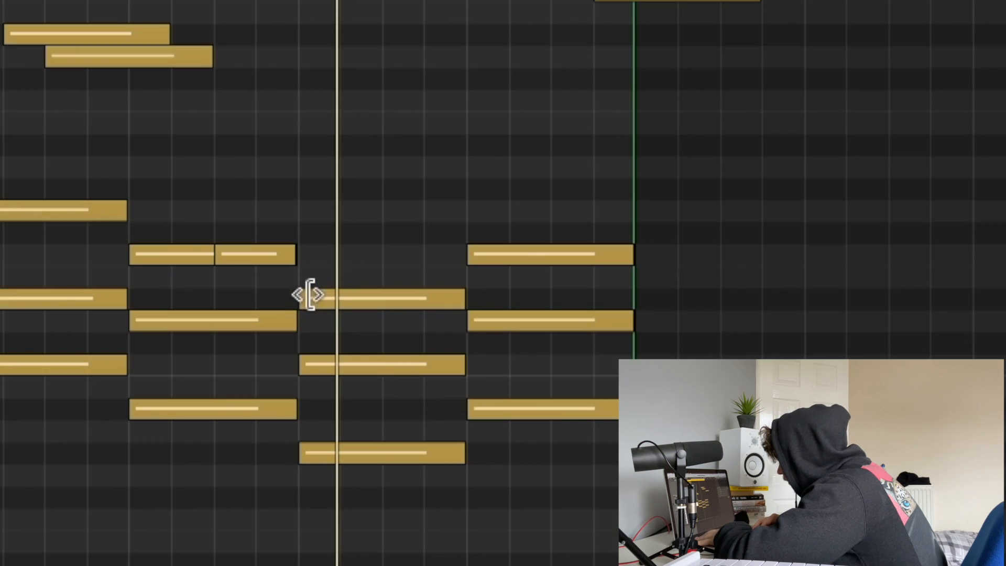
pyautogui.moveTo(436, 288); pyautogui.dragTo(442, 289)
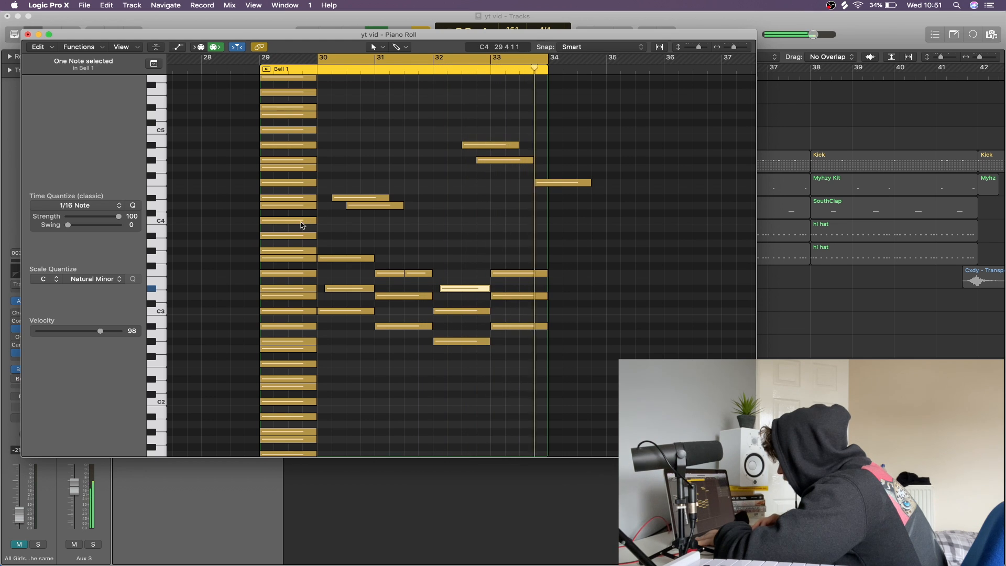
# Add a one-bar C4 melody note on beat 3 of bar 33 and play the melody back.
pyautogui.press('space')
pyautogui.keyDown('super'); pyautogui.click(522, 221); pyautogui.keyUp('super')
pyautogui.press('space')
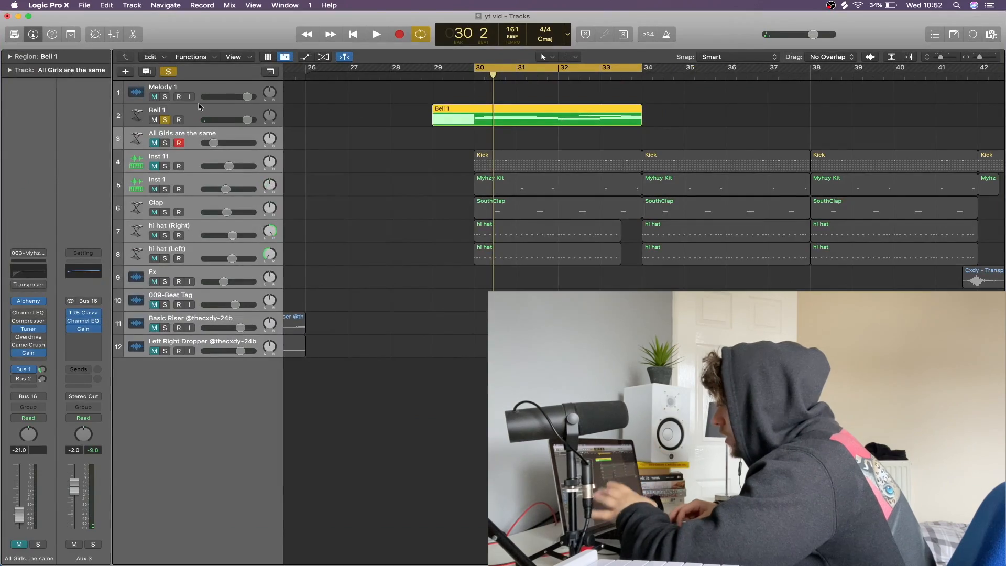
# Duplicate the Bell 1 track and copy the Bell 1 region onto the new track at bar 29.
pyautogui.click(199, 107)
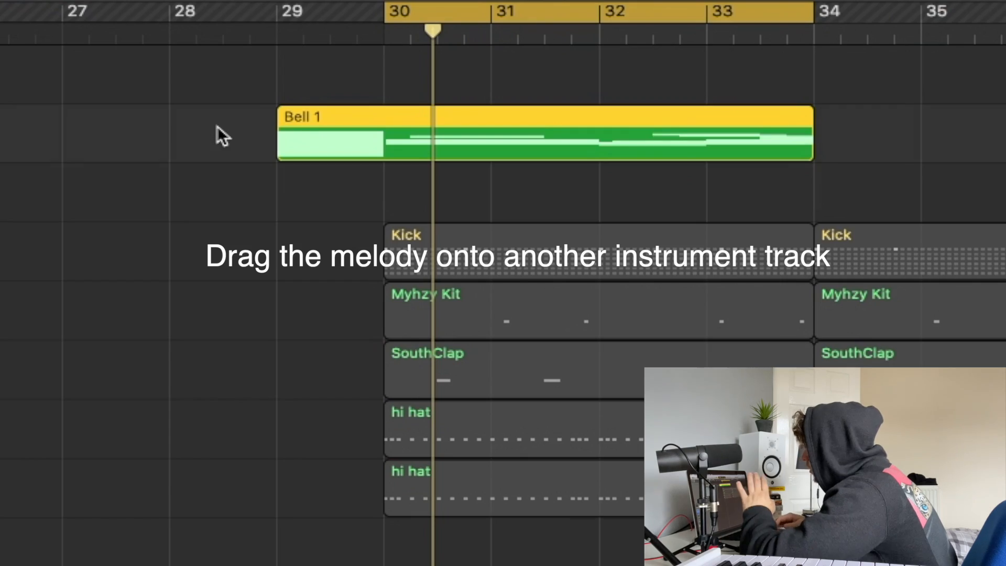
pyautogui.click(400, 112)
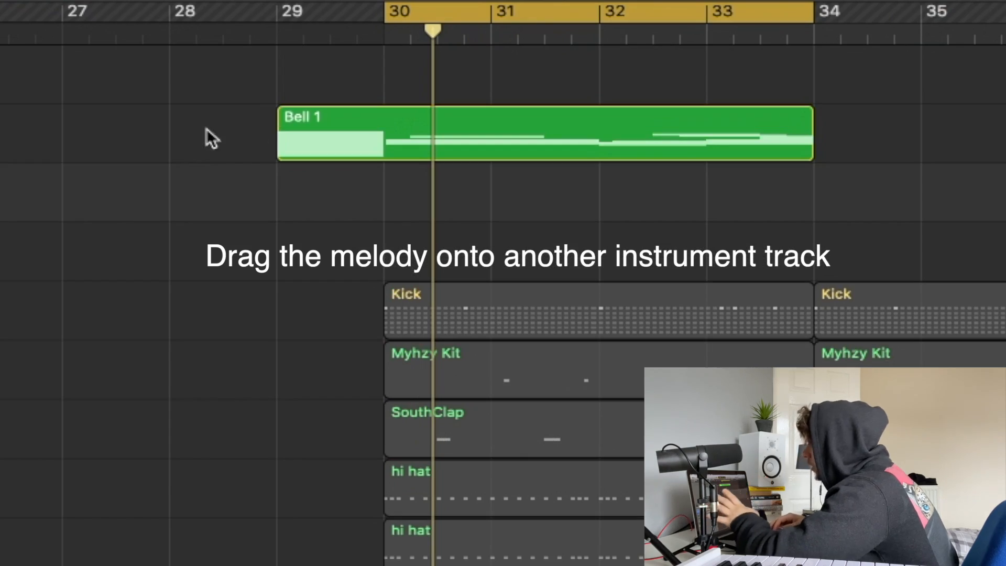
pyautogui.moveTo(416, 137); pyautogui.dragTo(415, 197)
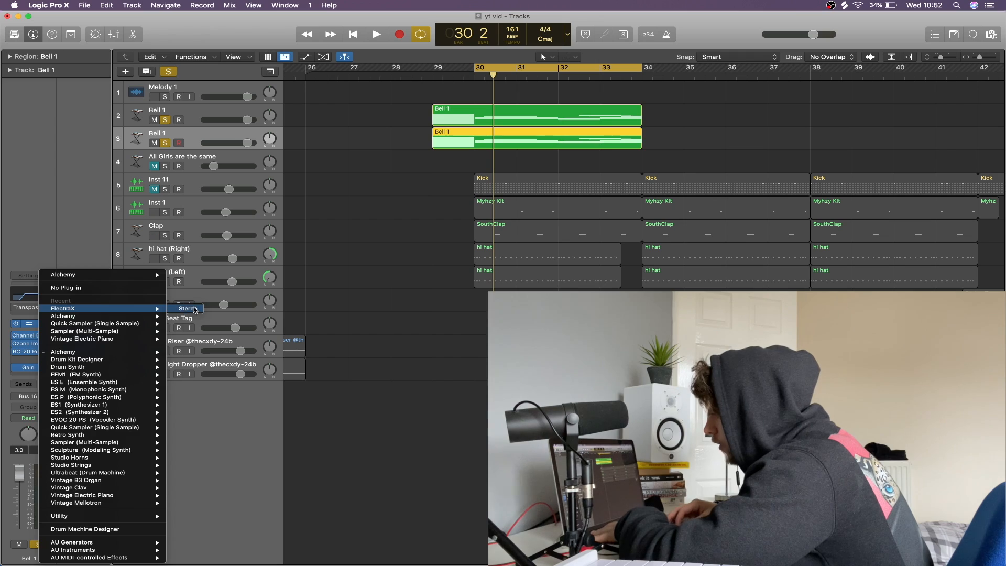
# Load ElectraX in stereo as the duplicated Bell 1 track's instrument and choose the #DKP - Holy Sauce bank.
pyautogui.click(193, 308)
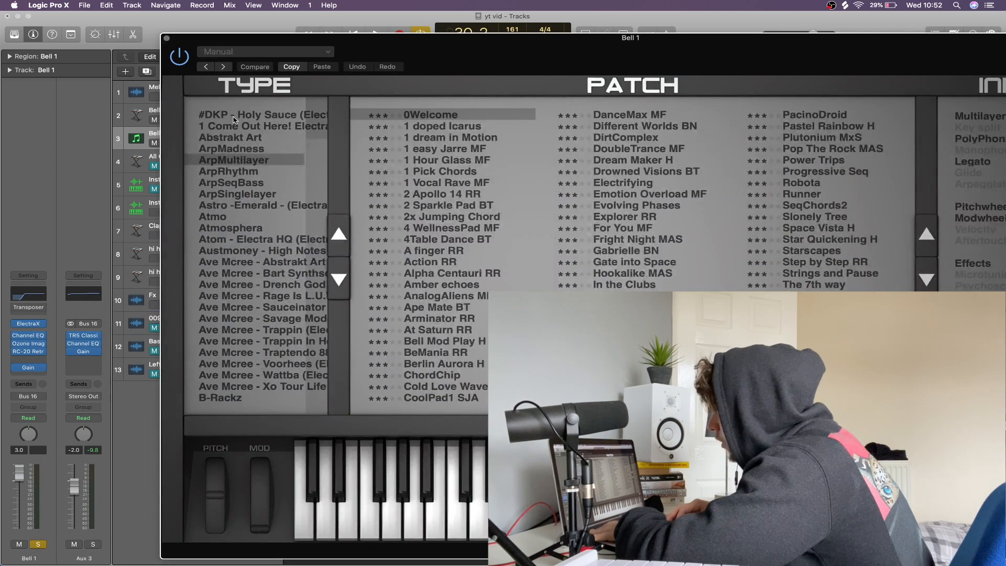
pyautogui.click(233, 119)
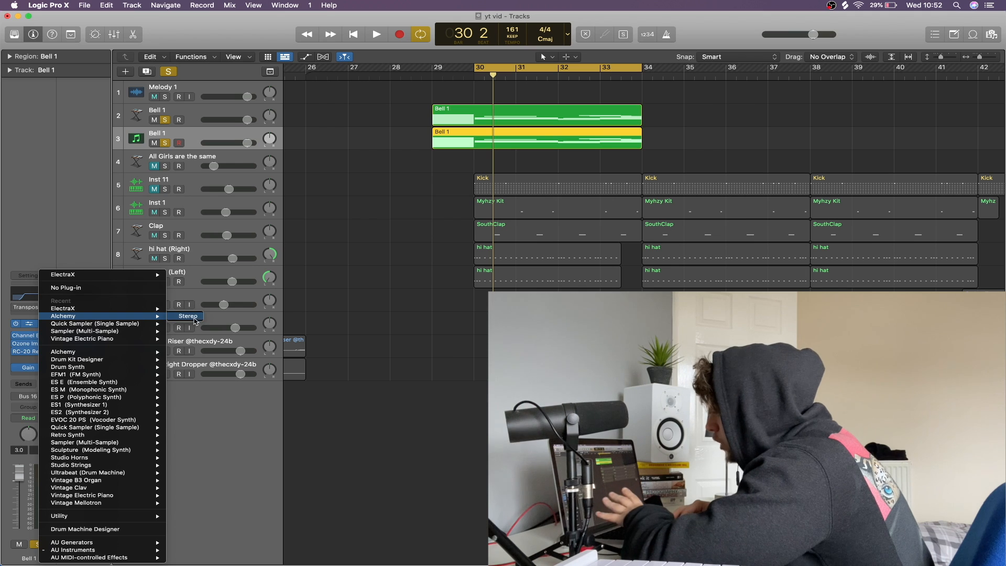
pyautogui.click(193, 320)
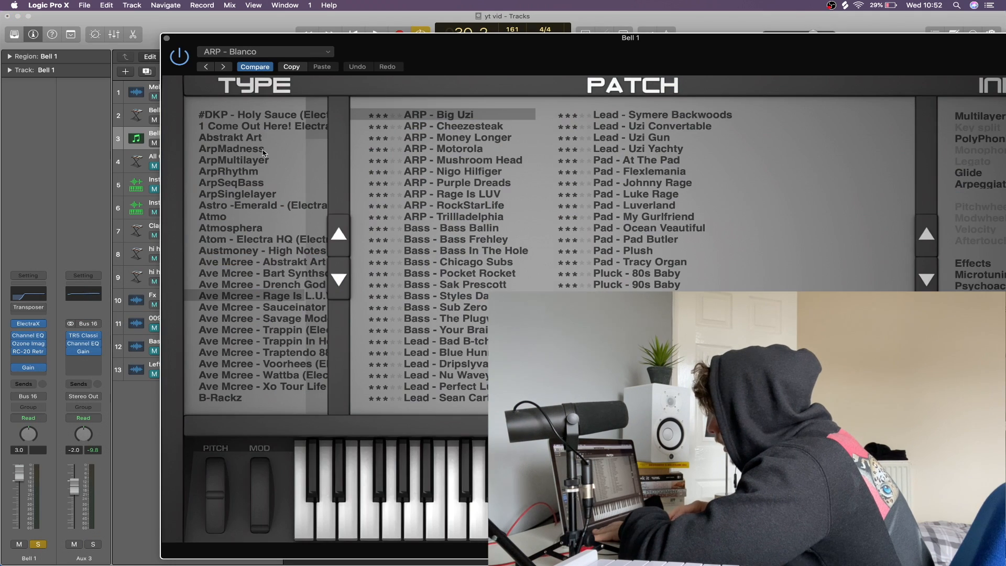
# Audition the ElectraX patches ARP - Ooouuweee, ARP - Sauceville, ARP - Texas Tea, BL - VeryClean and BL - Weow with the bell melody.
pyautogui.click(333, 232)
pyautogui.click(446, 150)
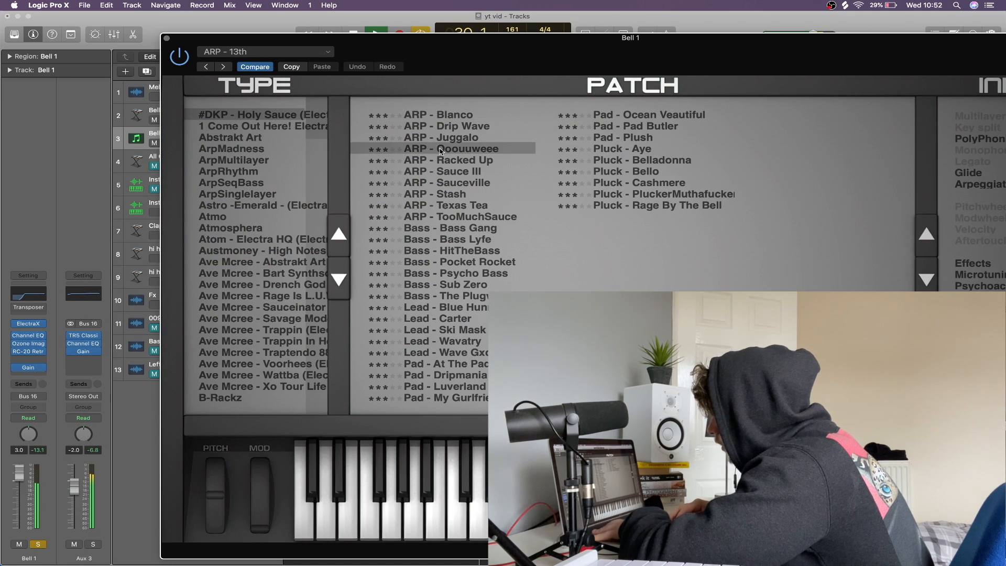
pyautogui.click(445, 185)
pyautogui.click(433, 206)
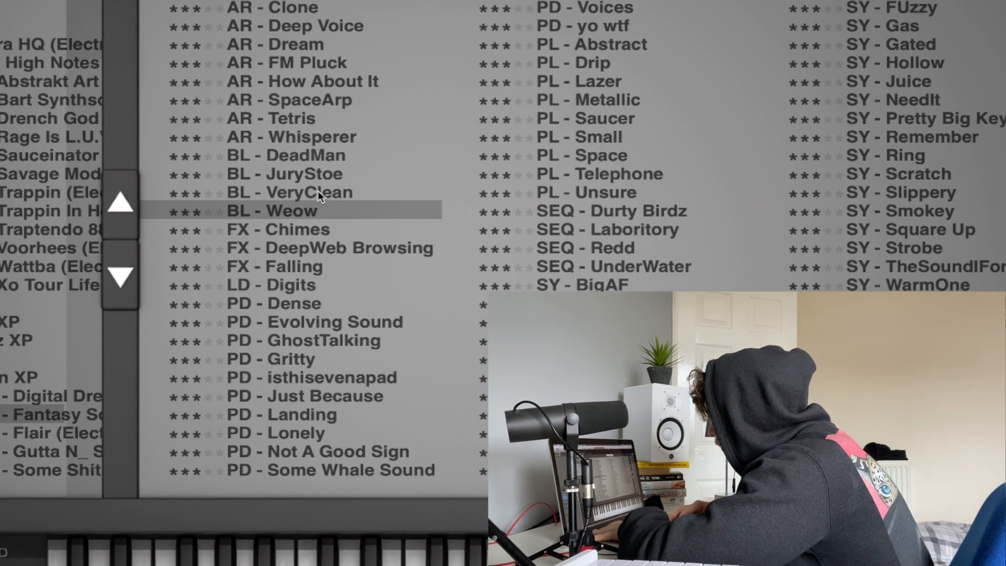
pyautogui.click(320, 197)
pyautogui.click(307, 213)
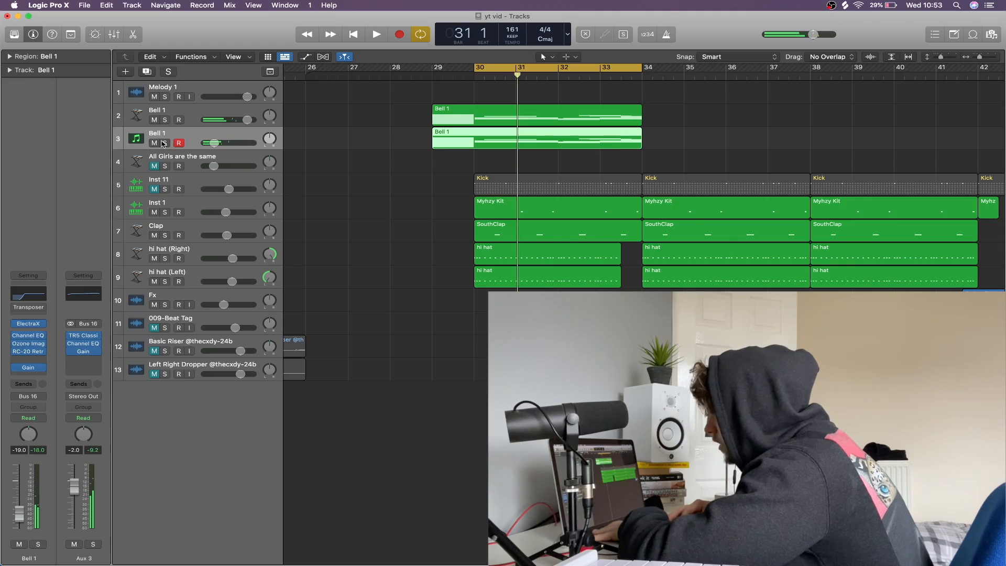
# Solo the ElectraX Bell 1 track and toggle playback.
pyautogui.click(165, 142)
pyautogui.press('space')
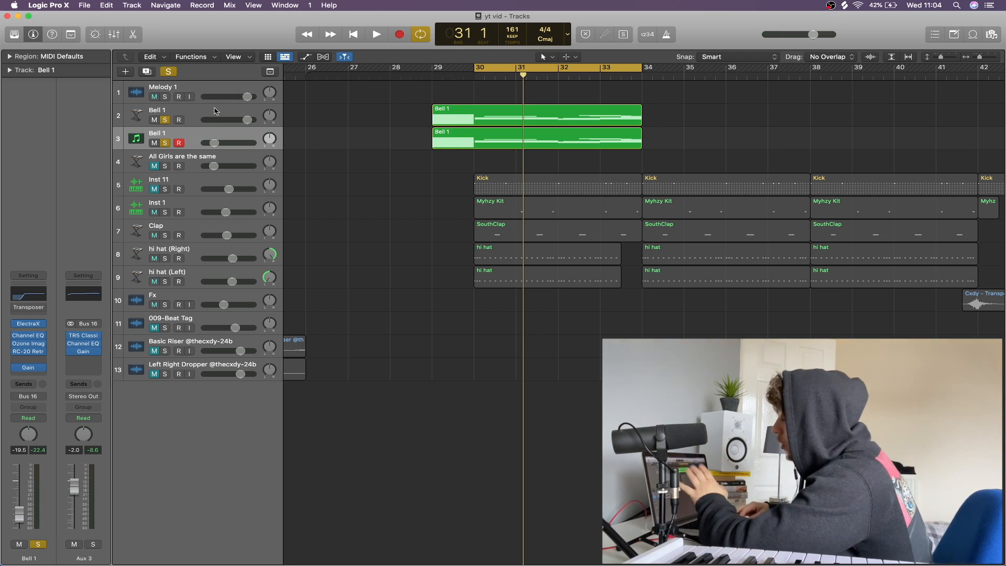
# Duplicate the first Bell 1 track, copy its region onto the new track, and delete all its notes except the bar 29 guide stack.
pyautogui.click(214, 110)
pyautogui.press('super+d')
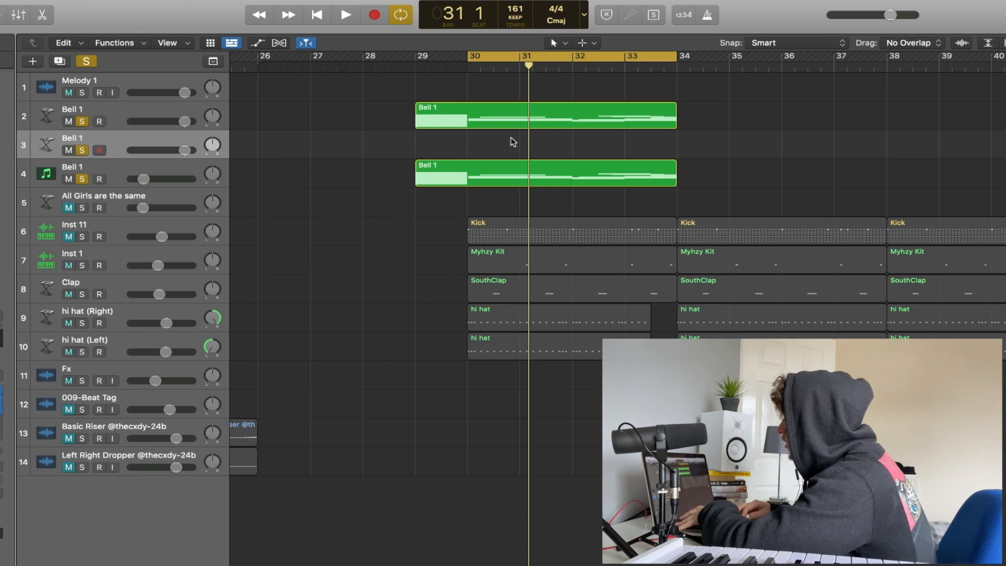
pyautogui.moveTo(485, 112); pyautogui.dragTo(484, 142)
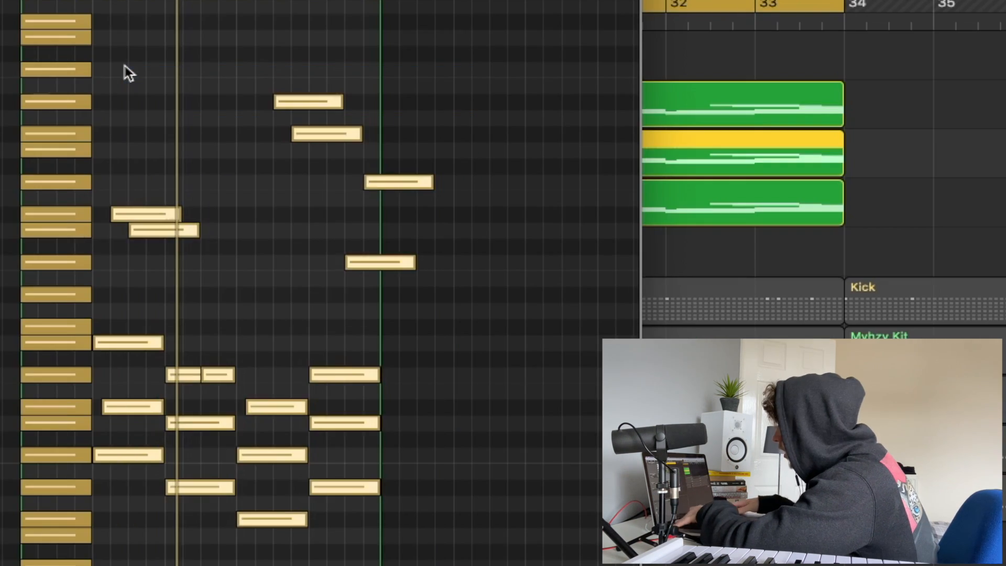
pyautogui.press('Delete')
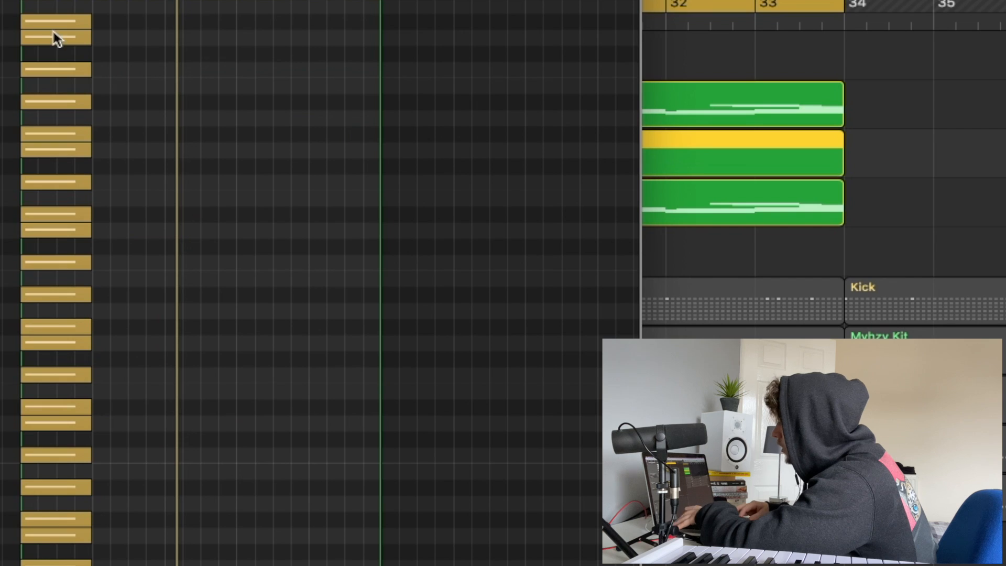
# Add a descending run of one-bar notes D#, D, C, A# and G from beat 3 of bar 30, spaced an eighth note apart.
pyautogui.scroll(3, 73, 216)
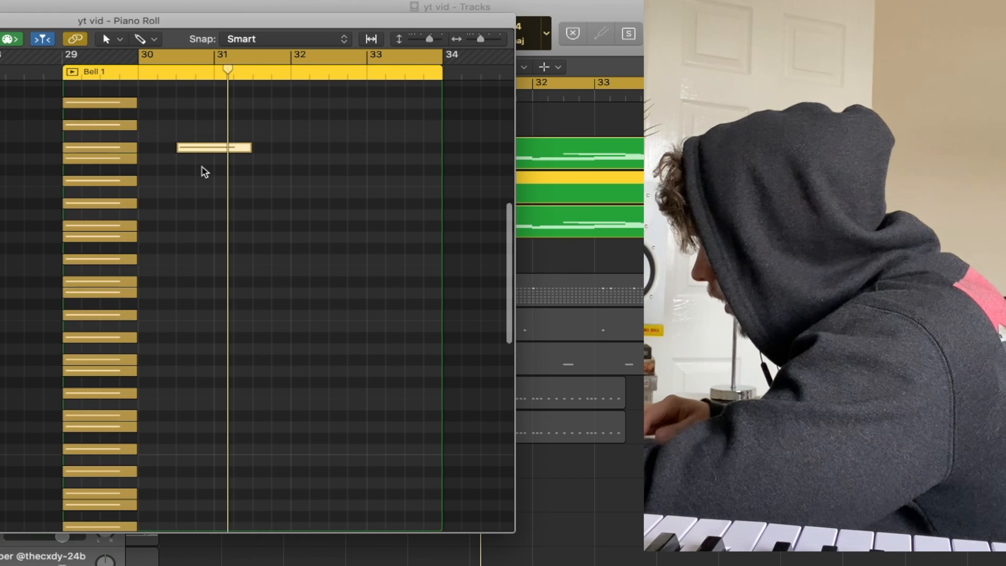
pyautogui.keyDown('super'); pyautogui.click(187, 161); pyautogui.keyUp('super')
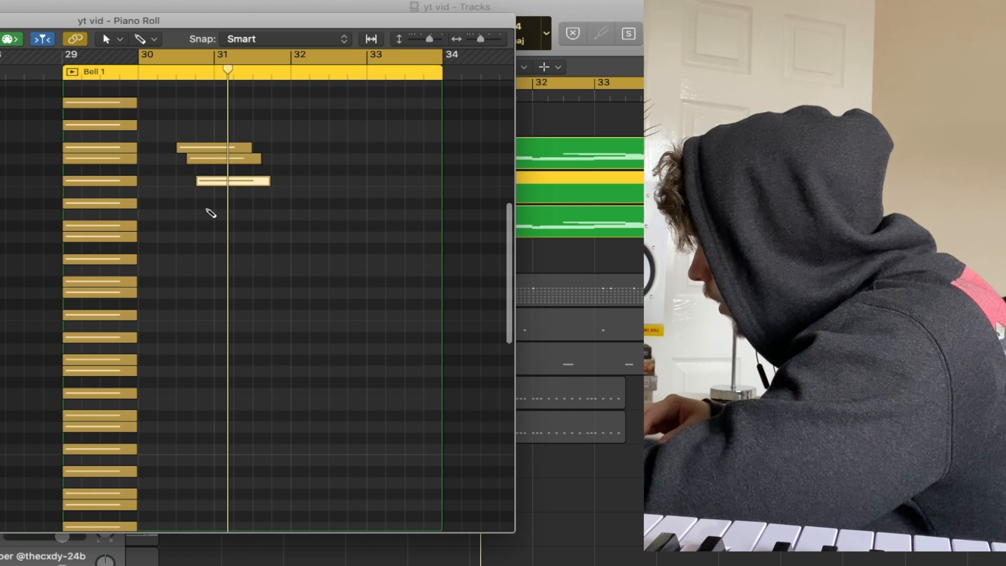
pyautogui.keyDown('super'); pyautogui.click(207, 203); pyautogui.keyUp('super')
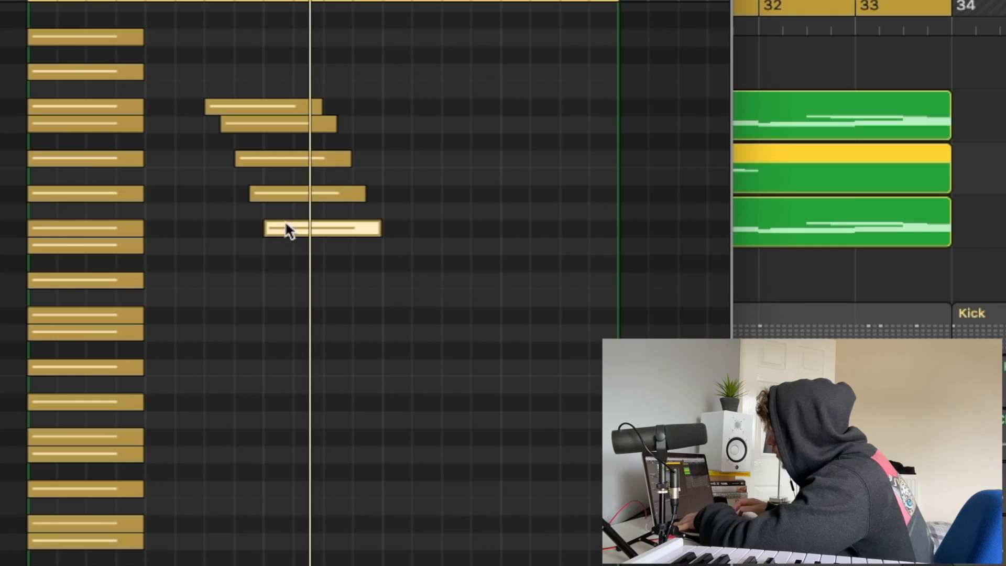
pyautogui.moveTo(286, 226); pyautogui.dragTo(285, 243)
pyautogui.click(422, 443)
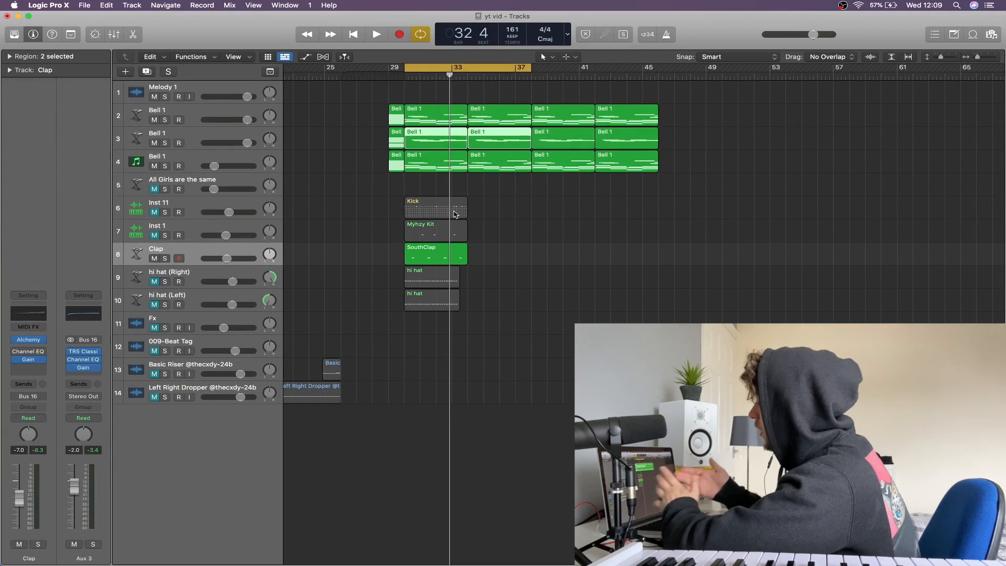
# Open the clap pattern in the Piano Roll and place a short clap note on beat 3 of each bar from 30 to 33.
pyautogui.press('super+Right')
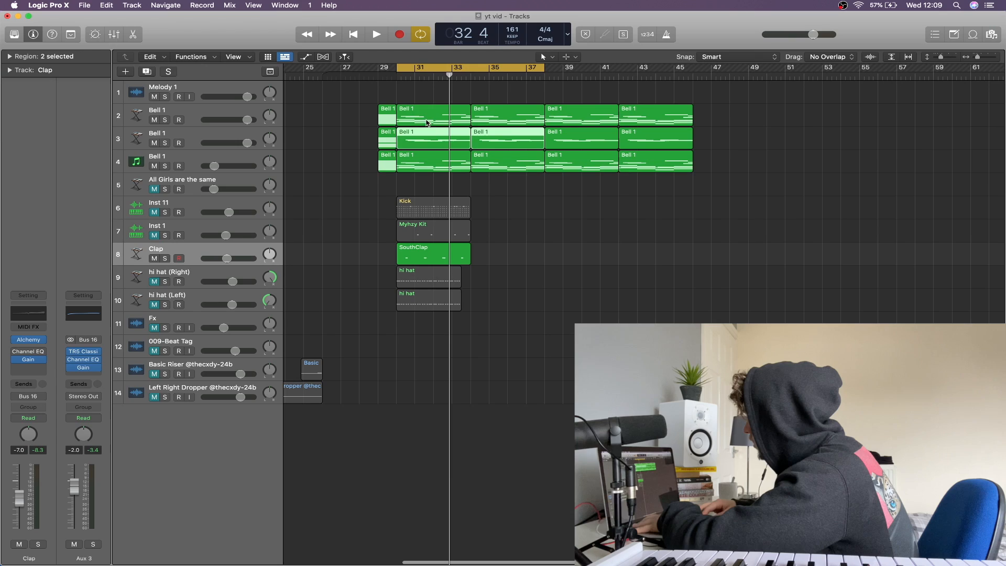
pyautogui.click(427, 124)
pyautogui.doubleClick(427, 127)
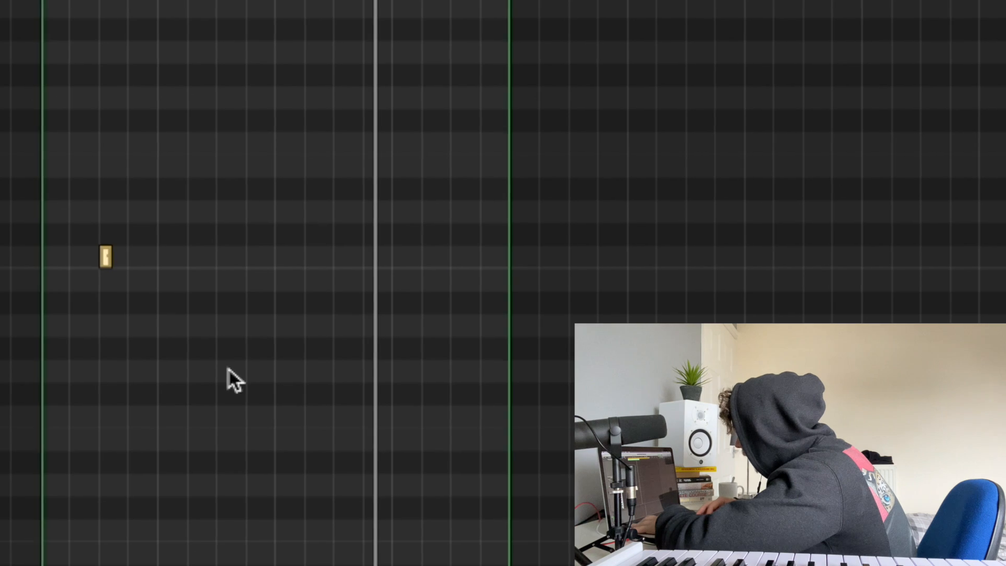
pyautogui.press('super+Left')
pyautogui.press('space')
pyautogui.click(372, 313)
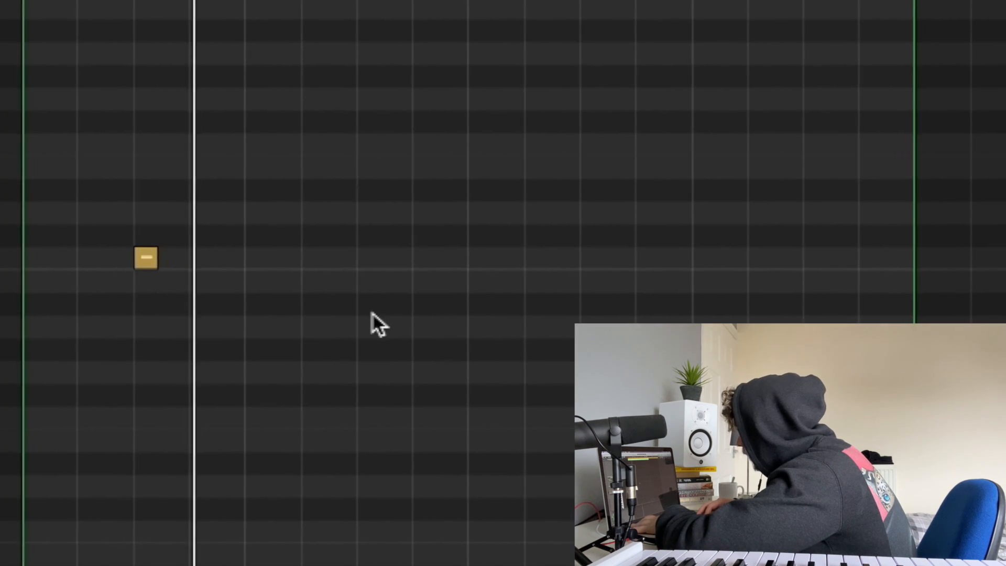
pyautogui.click(355, 262)
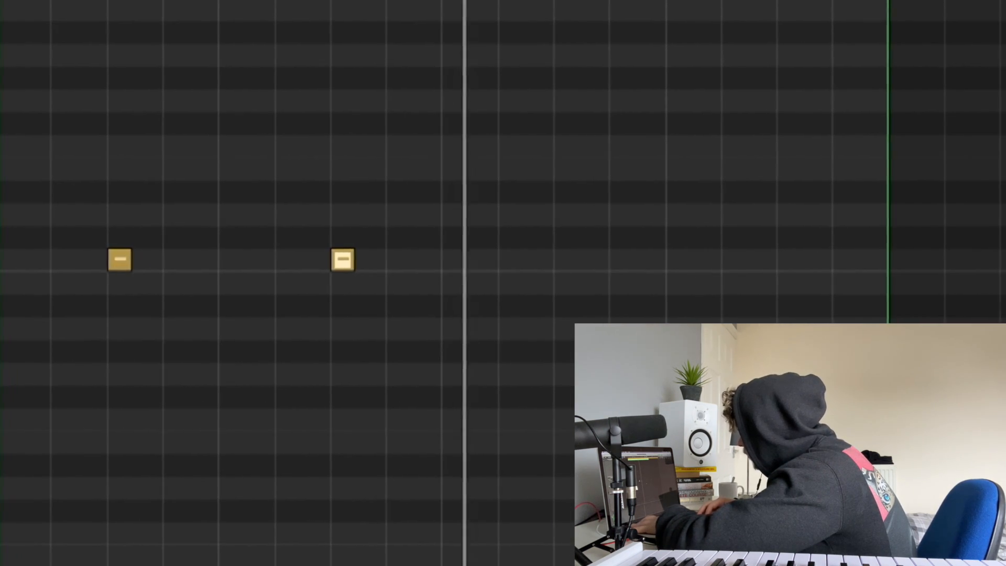
pyautogui.click(556, 265)
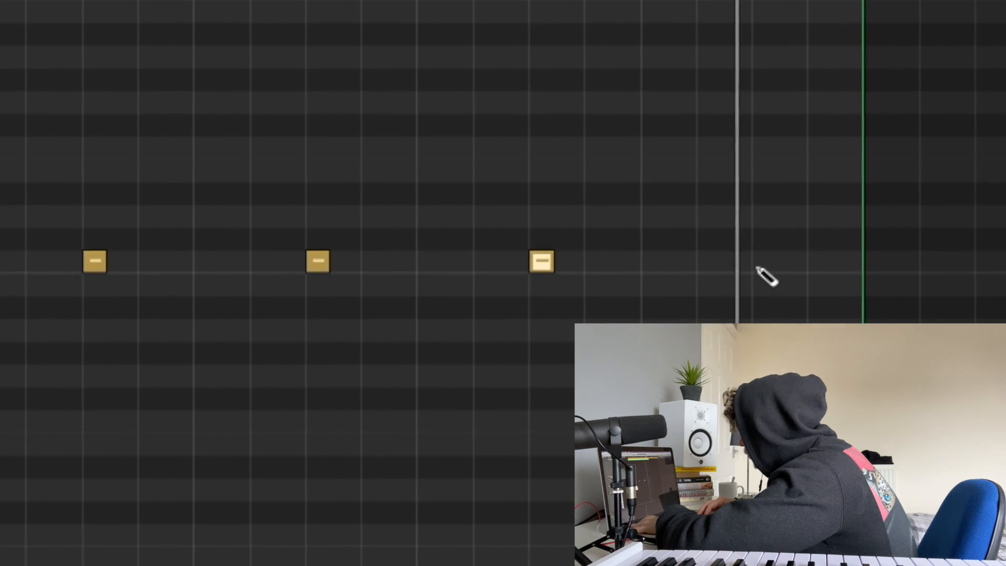
pyautogui.click(783, 265)
# Fill the hi hat region with a continuous row of eighth notes on C3 from bar 30.
pyautogui.click(834, 262)
pyautogui.moveTo(198, 224)
pyautogui.mouseDown()
pyautogui.moveTo(359, 236)
pyautogui.moveTo(729, 206)
pyautogui.moveTo(853, 228)
pyautogui.mouseUp()
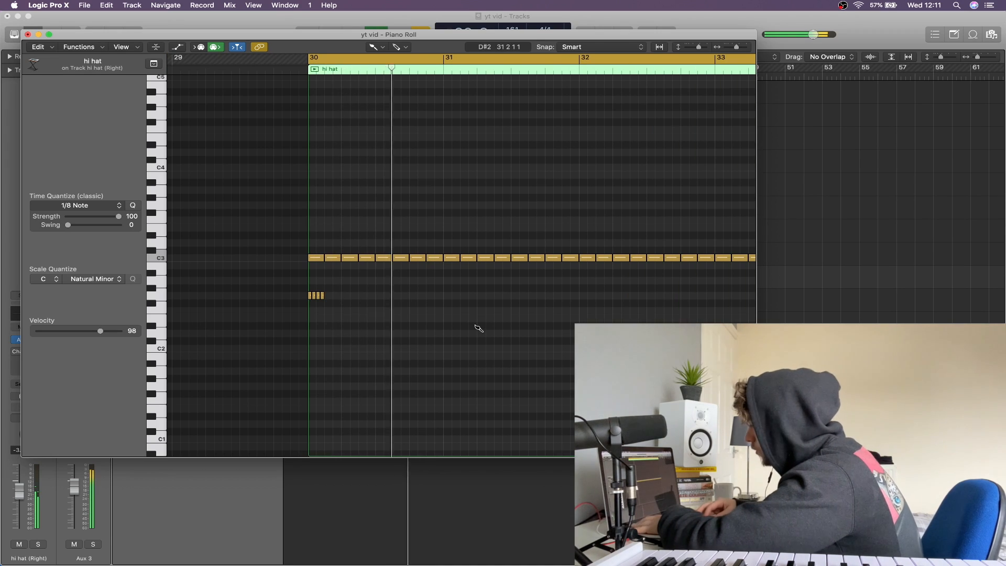
# Add hi hat accents on G#2 at beat 4 of bar 30 and beat 2 of bar 33, plus a four-note G2 roll ending bar 31.
pyautogui.click(451, 325)
pyautogui.moveTo(275, 302); pyautogui.dragTo(302, 305)
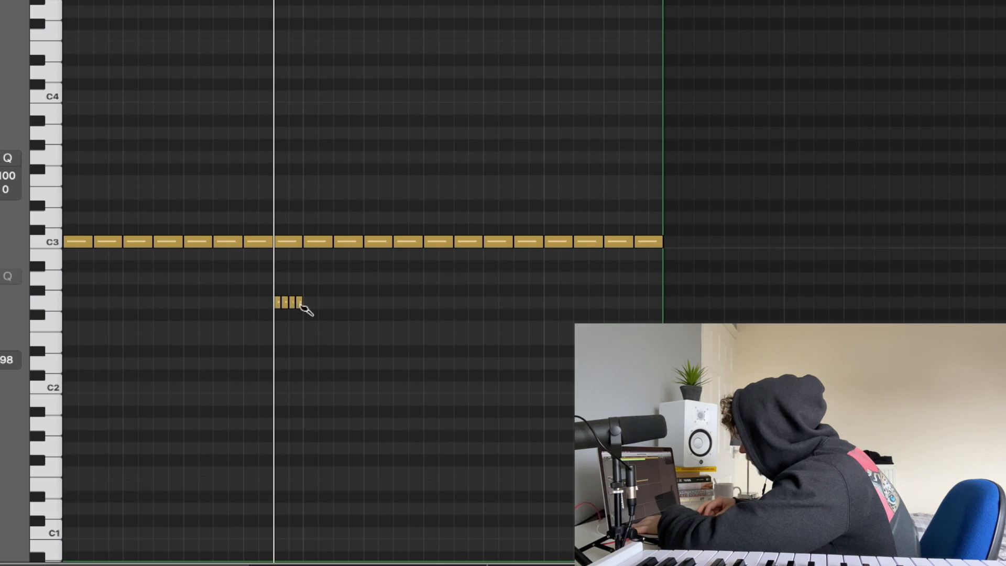
pyautogui.press('space')
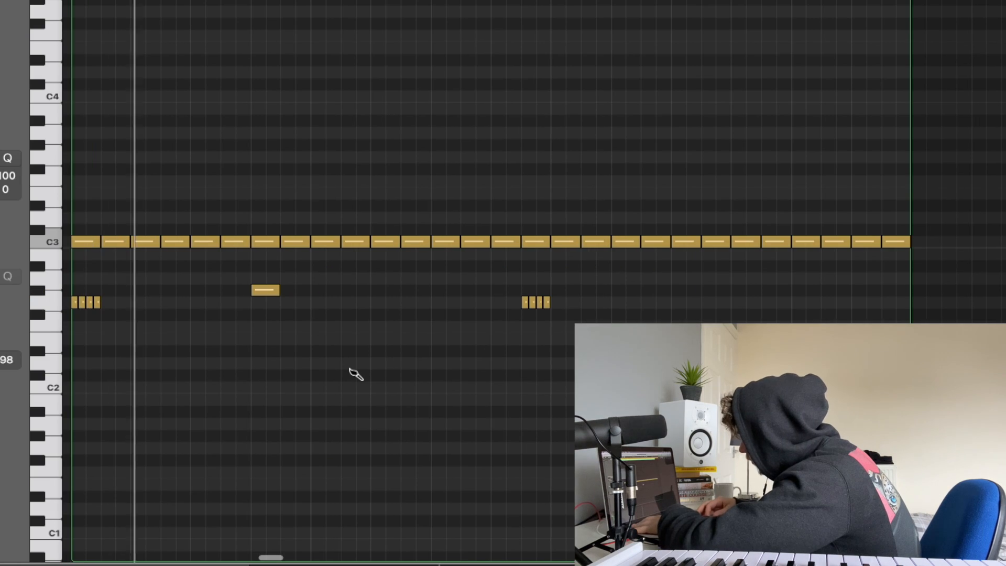
pyautogui.press('super+Left')
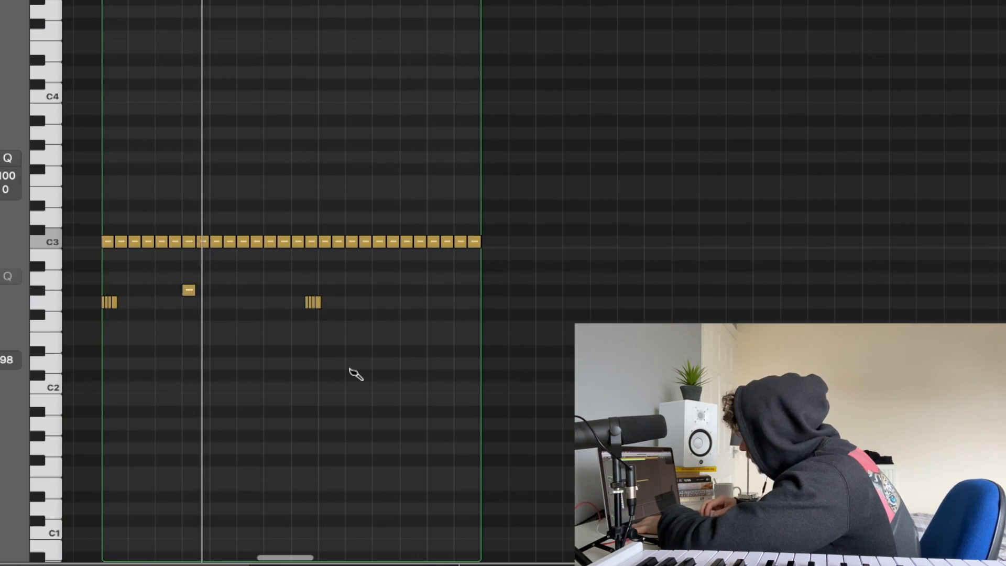
pyautogui.click(455, 291)
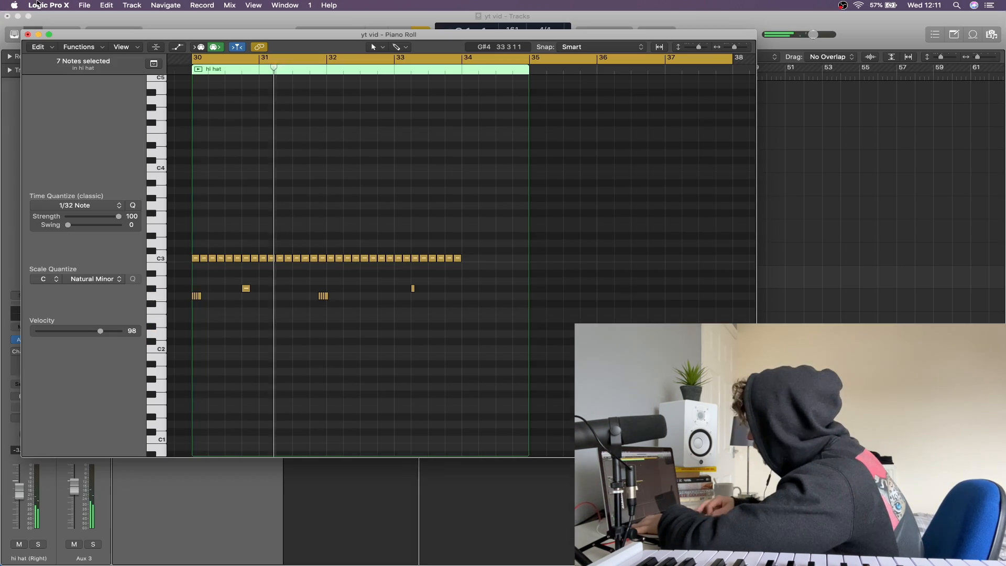
# Play back the hi hat pattern, close the Piano Roll, and shorten the cycle range to end at bar 34.
pyautogui.press('space')
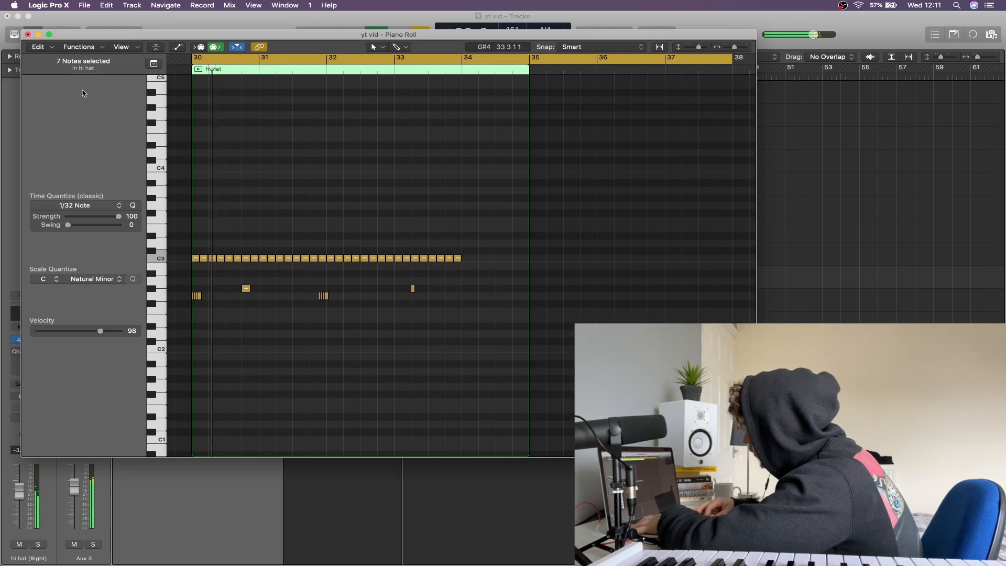
pyautogui.press('super+Right')
pyautogui.press('super+Left')
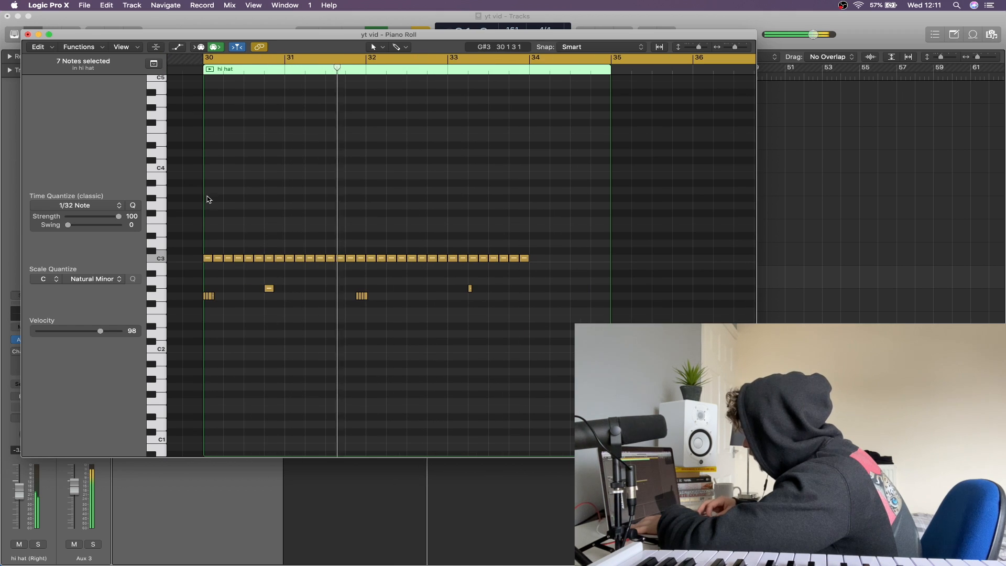
pyautogui.click(28, 35)
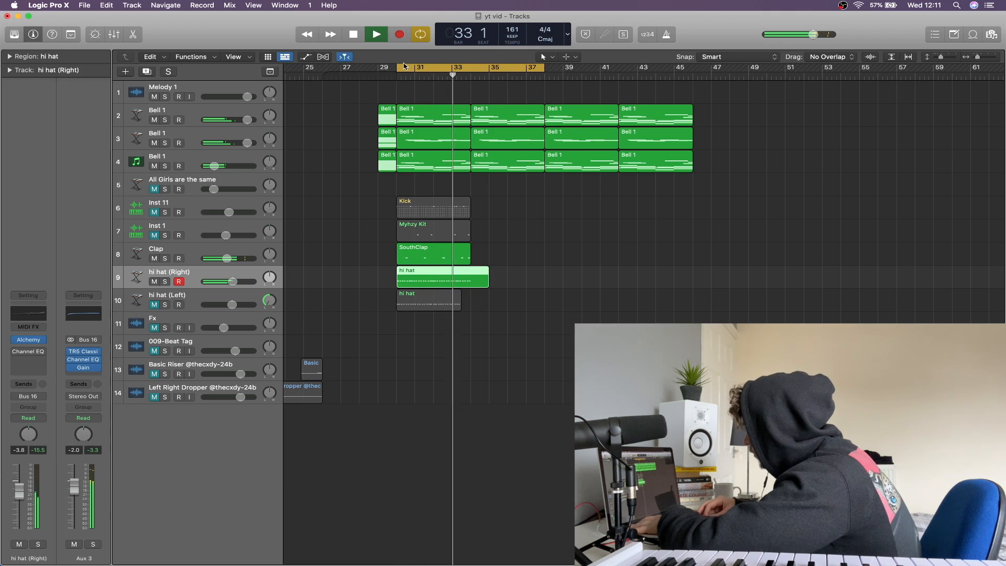
pyautogui.moveTo(544, 67); pyautogui.dragTo(470, 108)
# Reopen the upper hi hat region in the Piano Roll and add a G#2 note on beat 4 of bar 33.
pyautogui.doubleClick(433, 285)
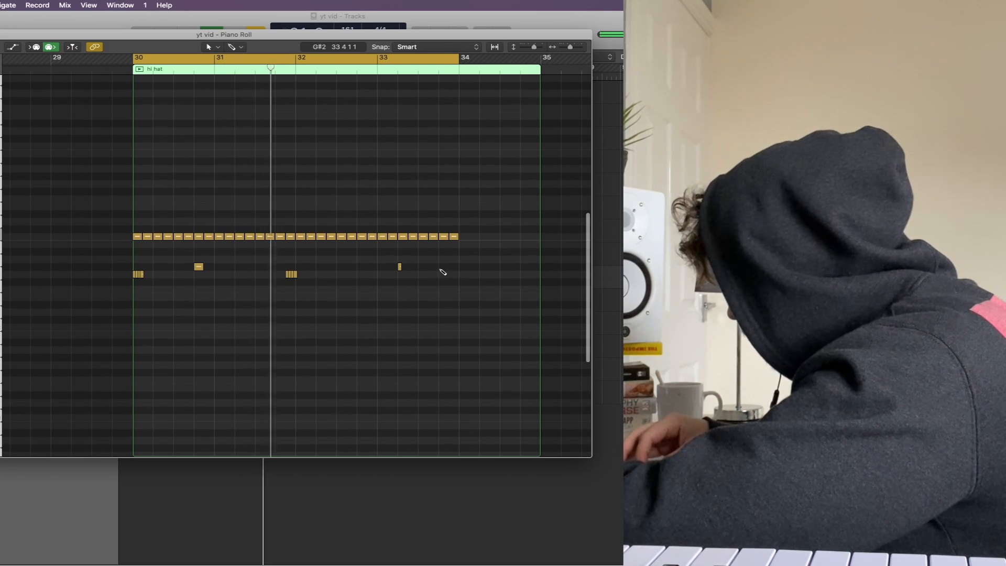
pyautogui.keyDown('super'); pyautogui.click(441, 268); pyautogui.keyUp('super')
pyautogui.hscroll(3, 442, 312)
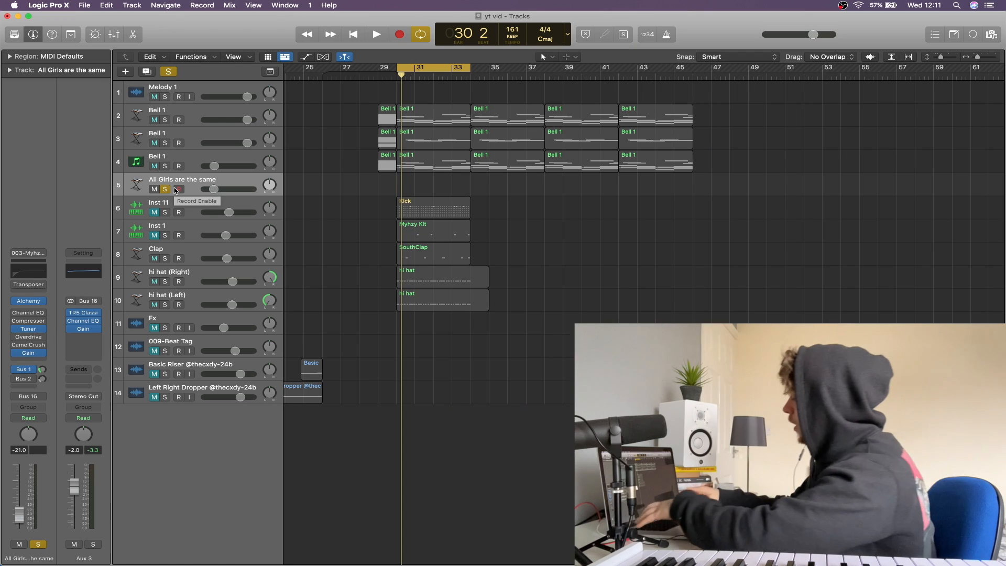
# Open the Overdrive on the 808 track's Bus 1 aux and lower its Tone to 410 Hz.
pyautogui.press('super+k')
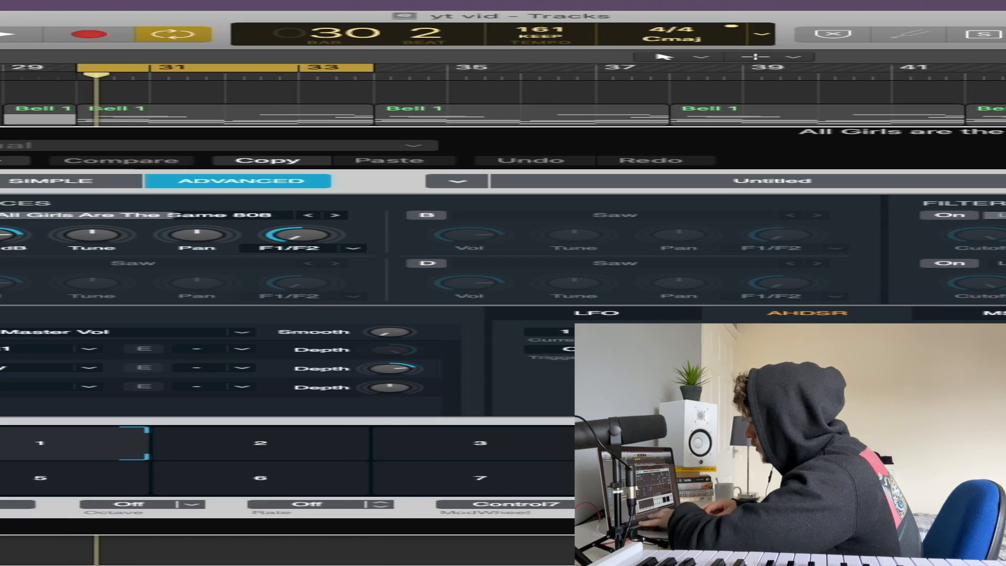
pyautogui.click(30, 369)
pyautogui.click(60, 328)
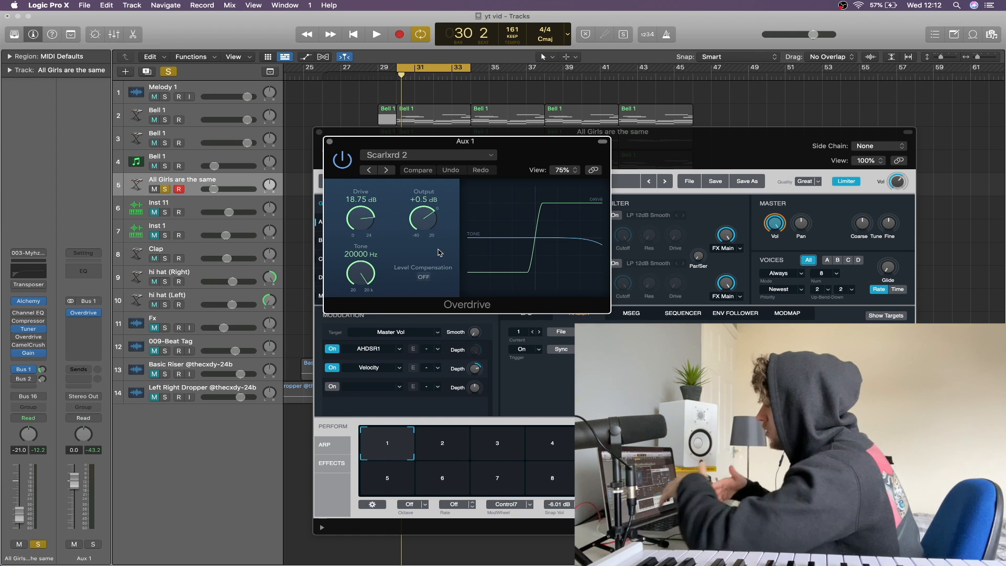
pyautogui.moveTo(352, 159); pyautogui.dragTo(433, 151)
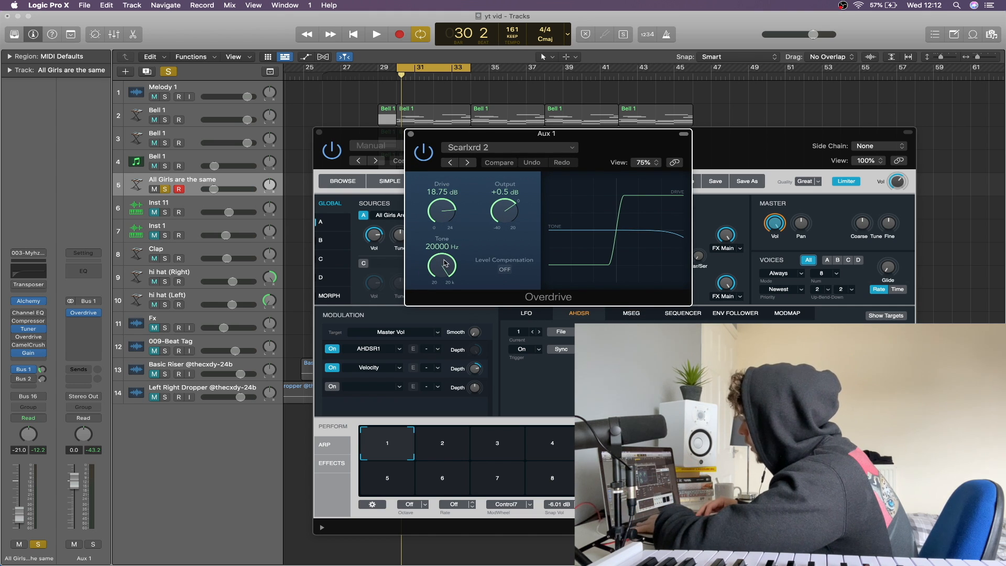
pyautogui.moveTo(448, 262); pyautogui.dragTo(439, 274)
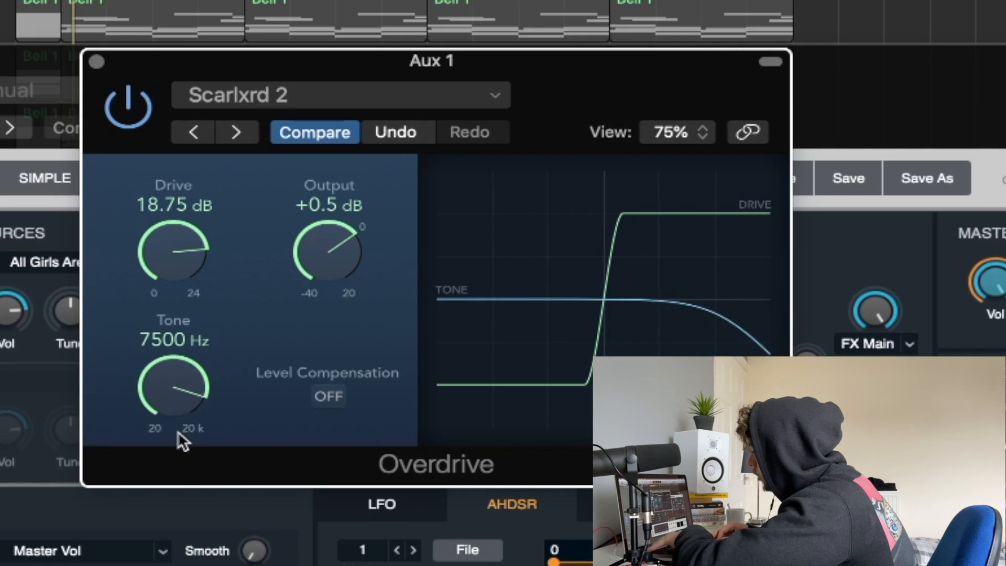
pyautogui.moveTo(177, 430); pyautogui.dragTo(225, 504)
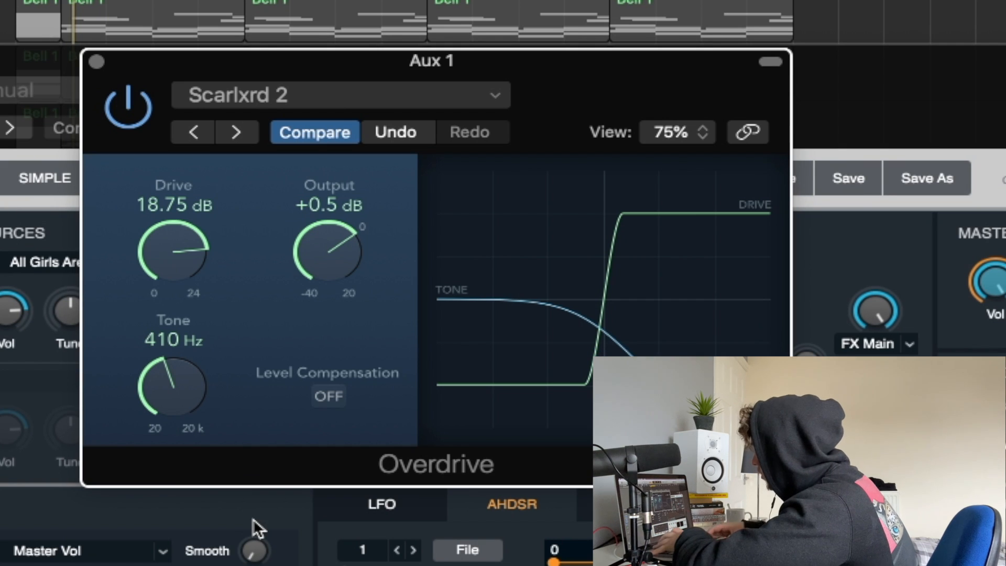
pyautogui.press('super+k')
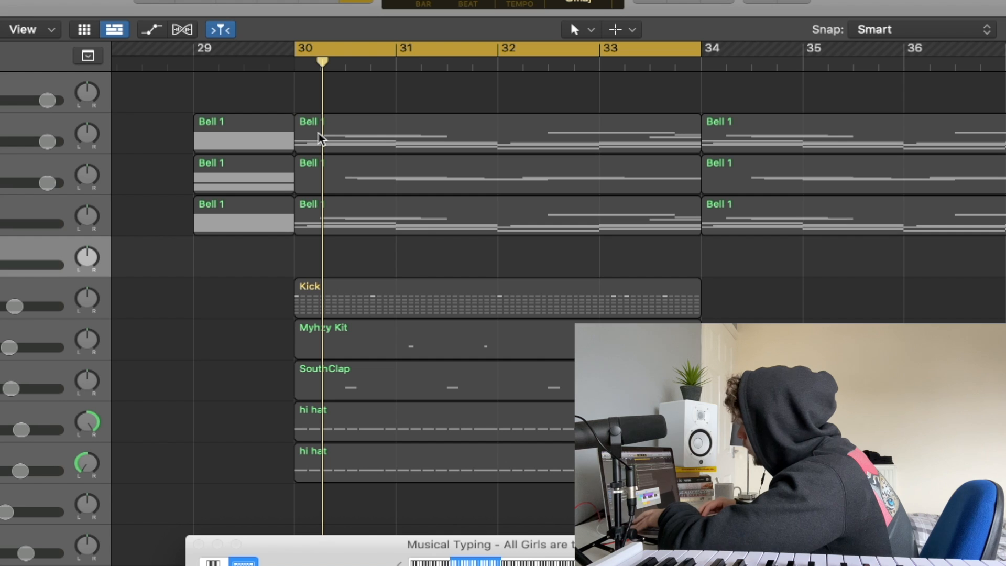
# Copy the bar 30 Bell 1 region onto the 808 track and strip out the upper notes, keeping only the bass line.
pyautogui.moveTo(320, 139); pyautogui.dragTo(322, 255)
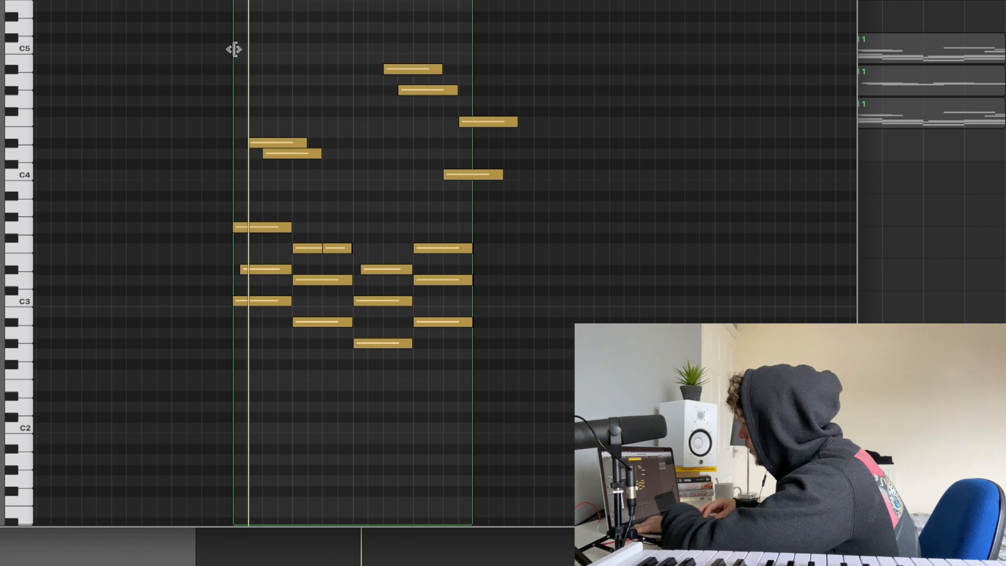
pyautogui.moveTo(168, 35); pyautogui.dragTo(565, 287)
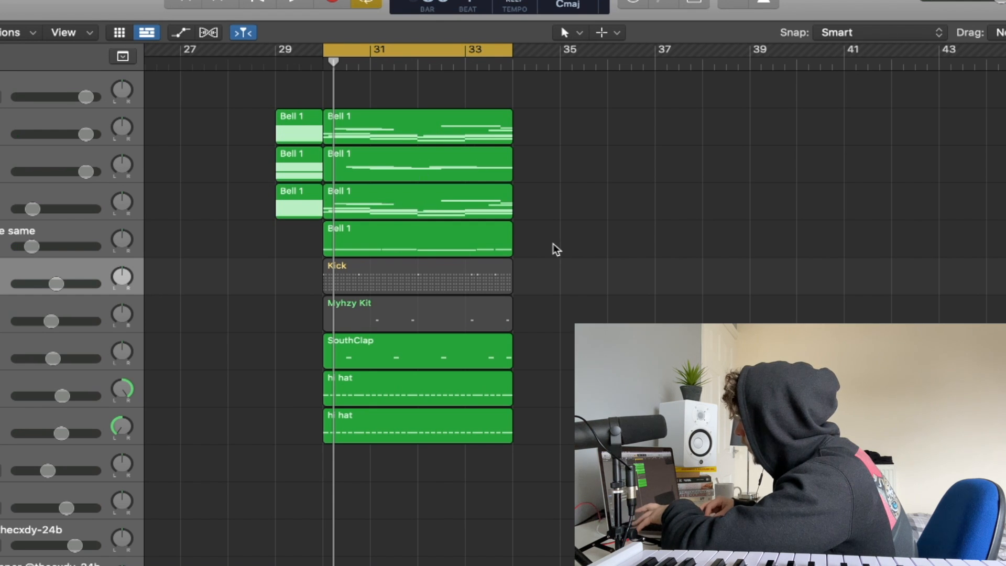
# Select the Bell 1 and 808 regions from bar 30, transpose all their notes down three semitones, and close the Piano Roll.
pyautogui.moveTo(556, 250); pyautogui.dragTo(346, 51)
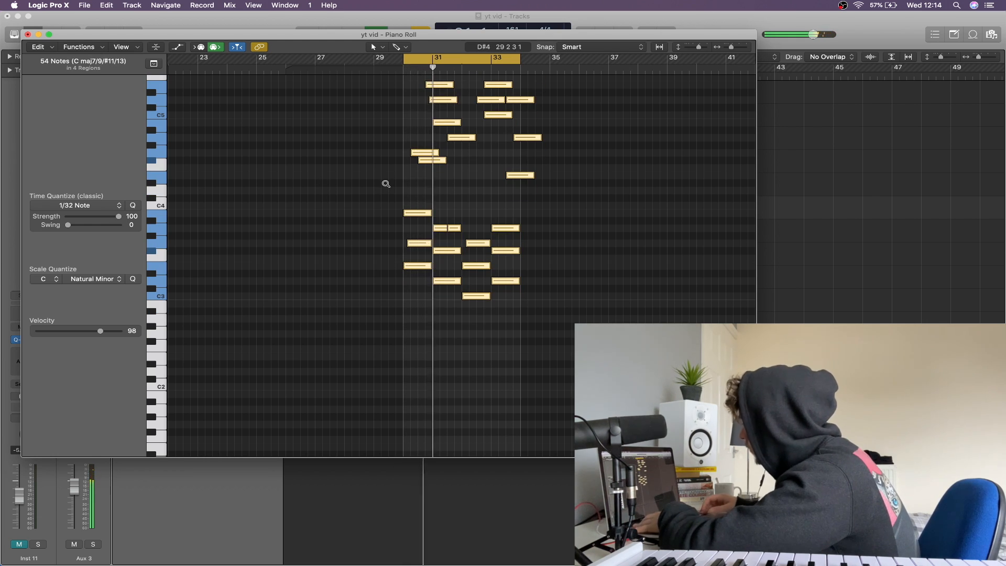
pyautogui.hotkey('alt', 'Down')
pyautogui.hotkey('alt', 'Down')
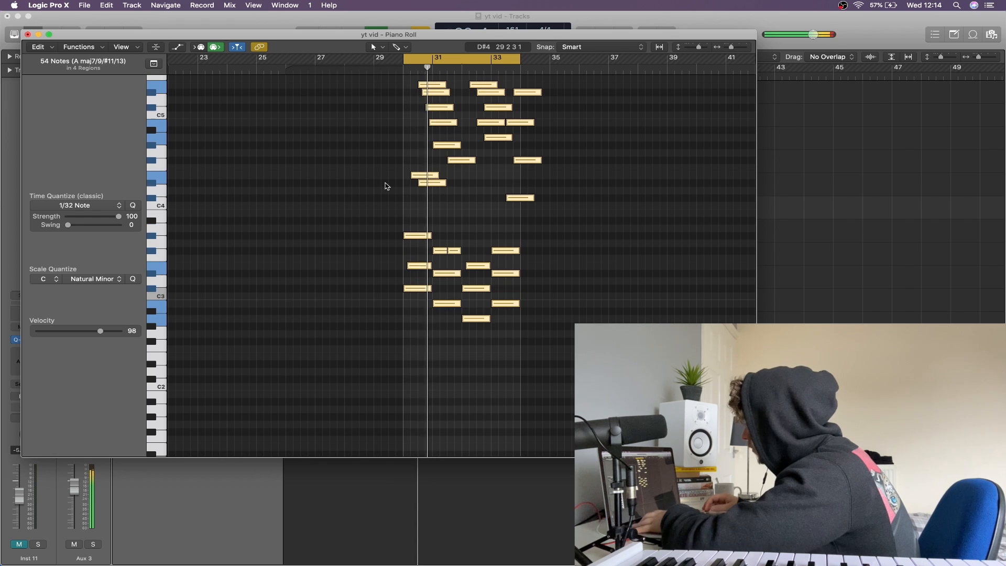
pyautogui.scroll(-4, 452, 114)
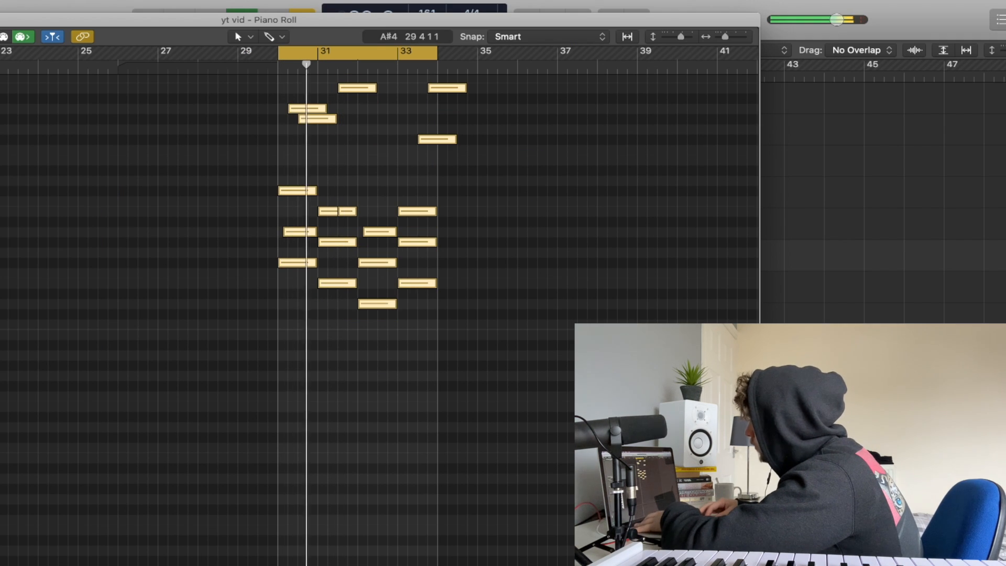
pyautogui.press('super+w')
# Open the 808 region and add a bass note from the second half of beat 3 in bar 31, matching the preceding note's pitch.
pyautogui.doubleClick(381, 222)
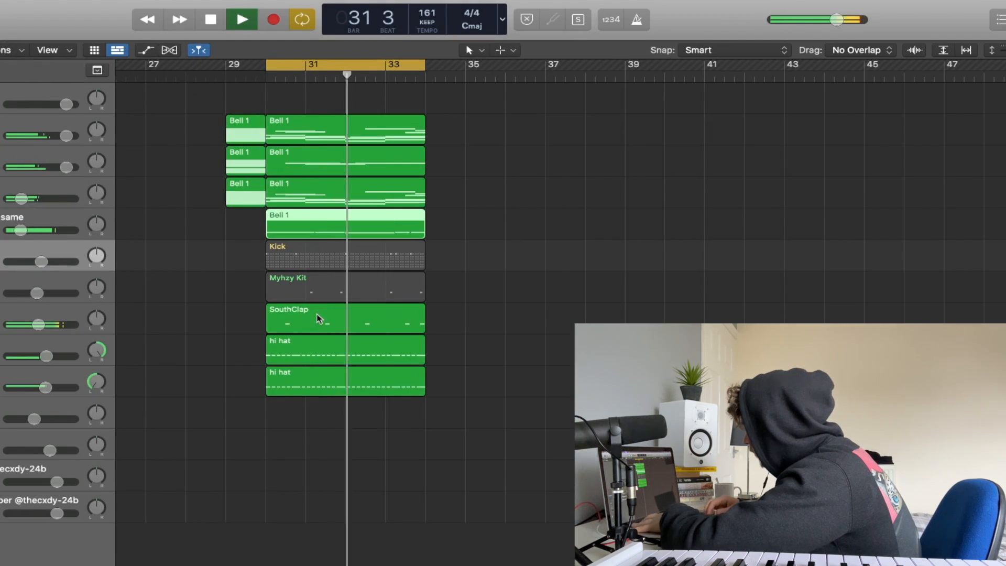
pyautogui.press('space')
pyautogui.press('space')
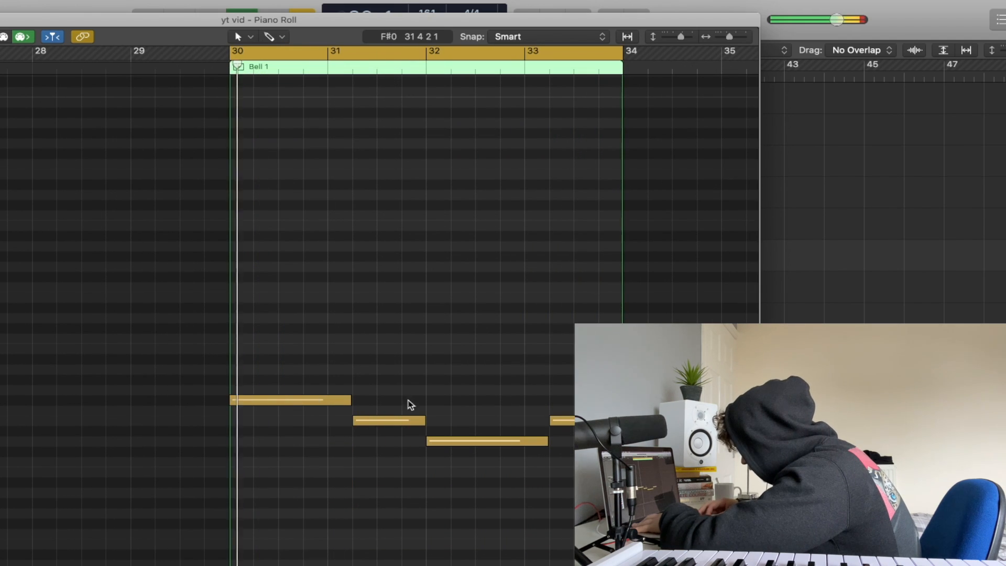
pyautogui.press('space')
pyautogui.keyDown('super'); pyautogui.click(391, 400); pyautogui.keyUp('super')
pyautogui.hotkey('alt', 'Down')
pyautogui.hotkey('alt', 'Down')
pyautogui.press('space')
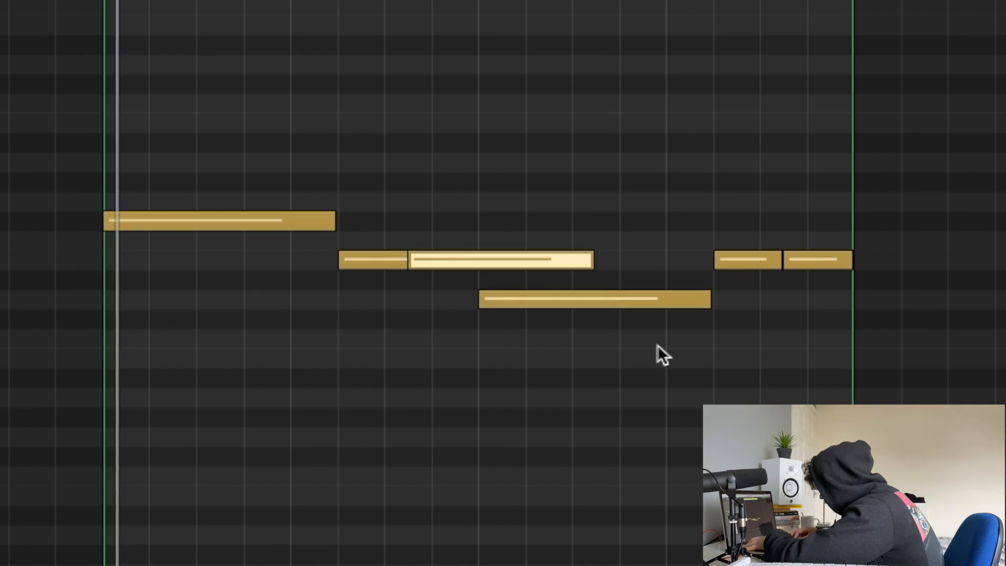
pyautogui.press('space')
# Trim the overlaps between all 808 notes and move the split between the two bar 31 notes slightly earlier.
pyautogui.click(237, 78)
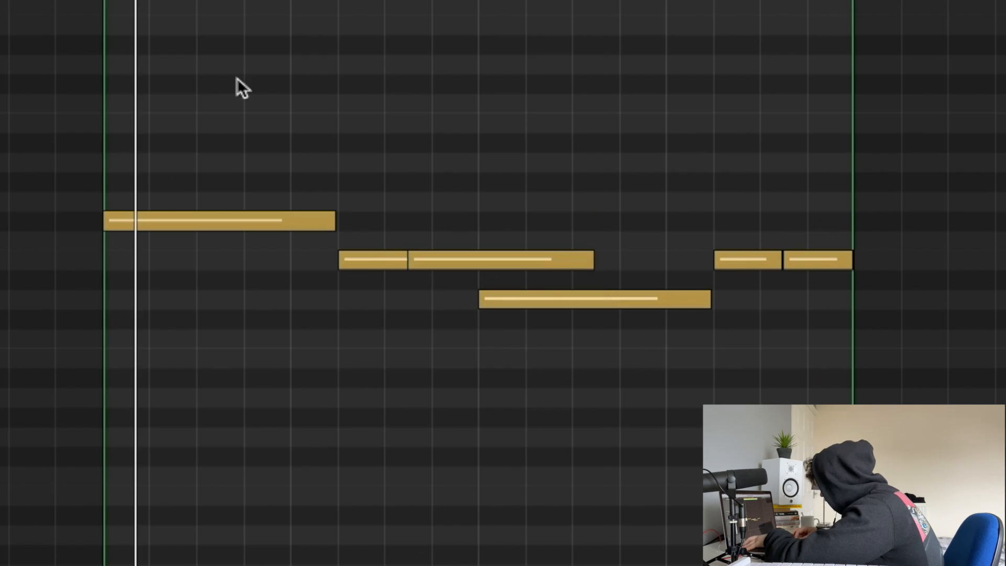
pyautogui.press('super+a')
pyautogui.press('\\')
pyautogui.press('space')
pyautogui.click(374, 67)
pyautogui.press('super+Left')
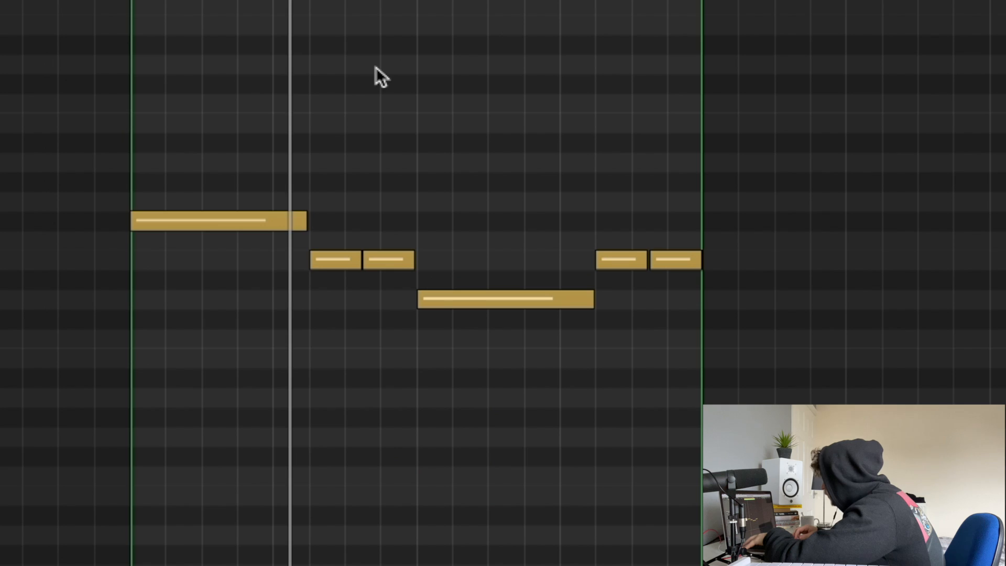
pyautogui.moveTo(369, 259); pyautogui.dragTo(357, 259)
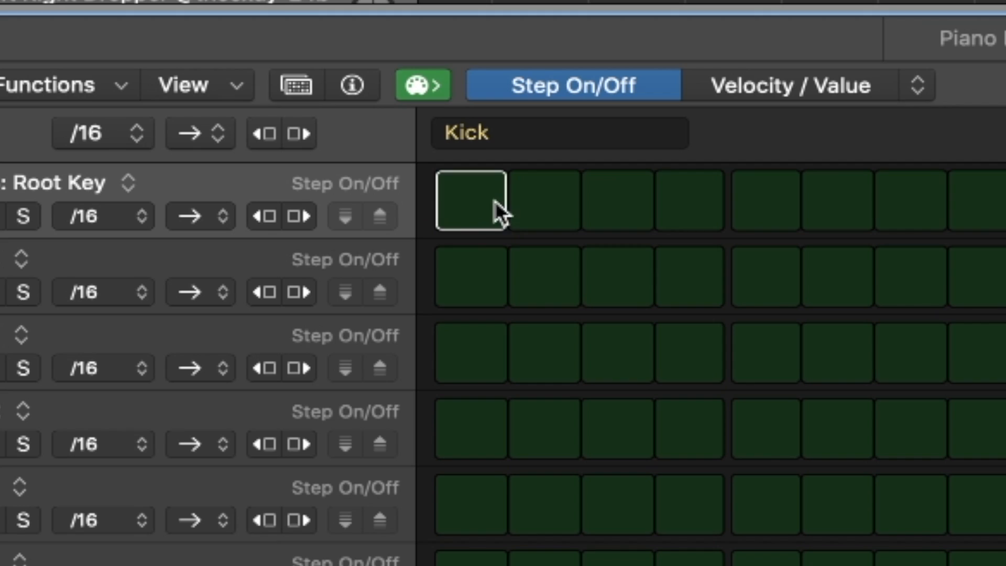
# Turn on the first step of the Root Key row in the Kick pattern.
pyautogui.click(495, 201)
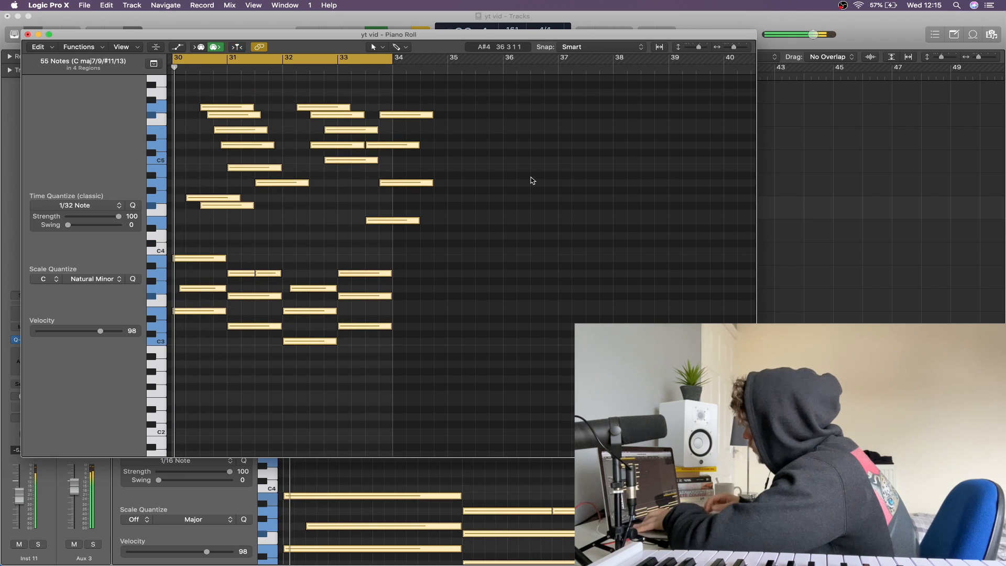
# Transpose all the selected melody and bass notes down three semitones in the Piano Roll.
pyautogui.hotkey('alt', 'Down')
pyautogui.hotkey('alt', 'Down')
pyautogui.hotkey('alt', 'Down')
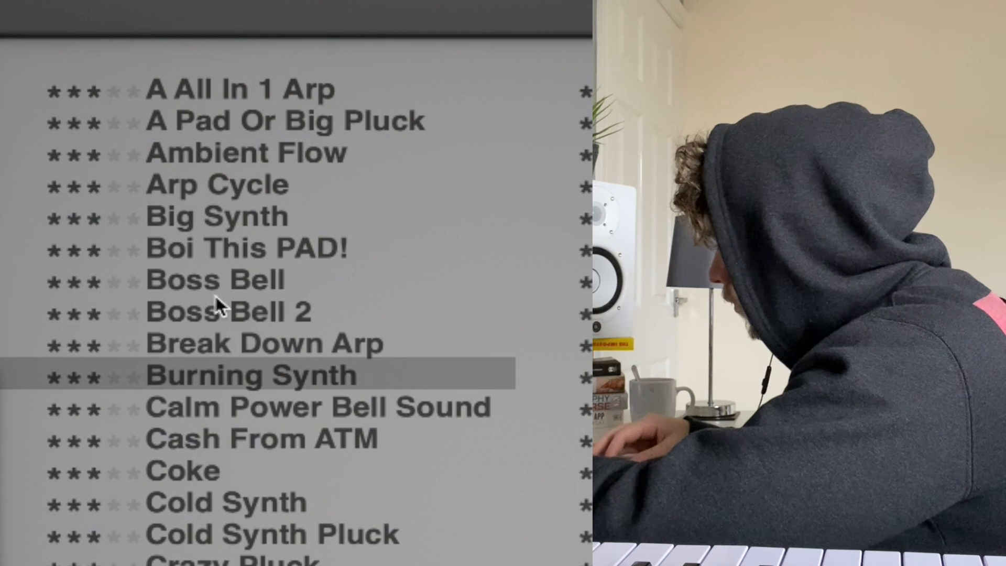
# Load the Boss Bell preset in the synth and take the Bell 1 melody regions out of solo.
pyautogui.click(214, 281)
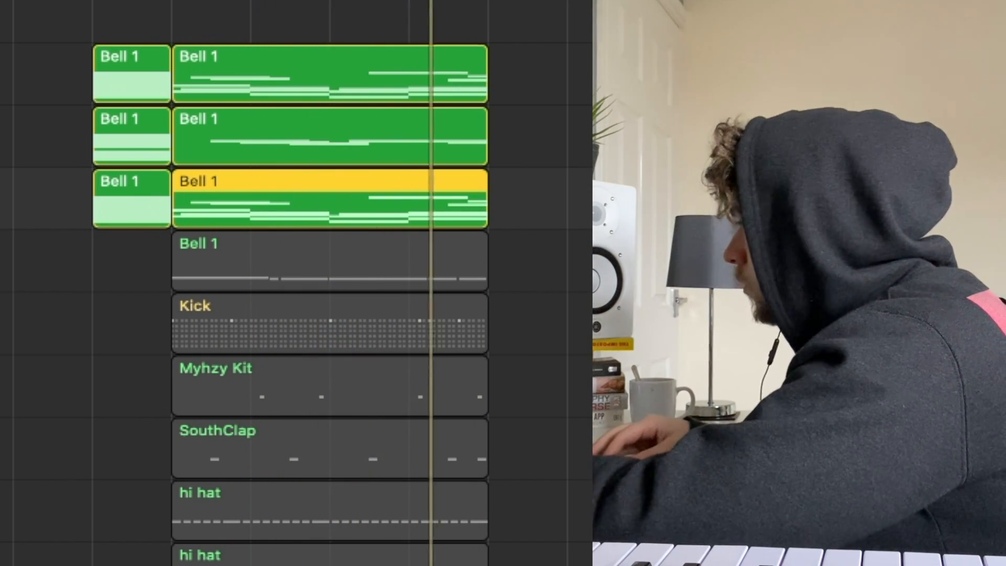
pyautogui.press('s')
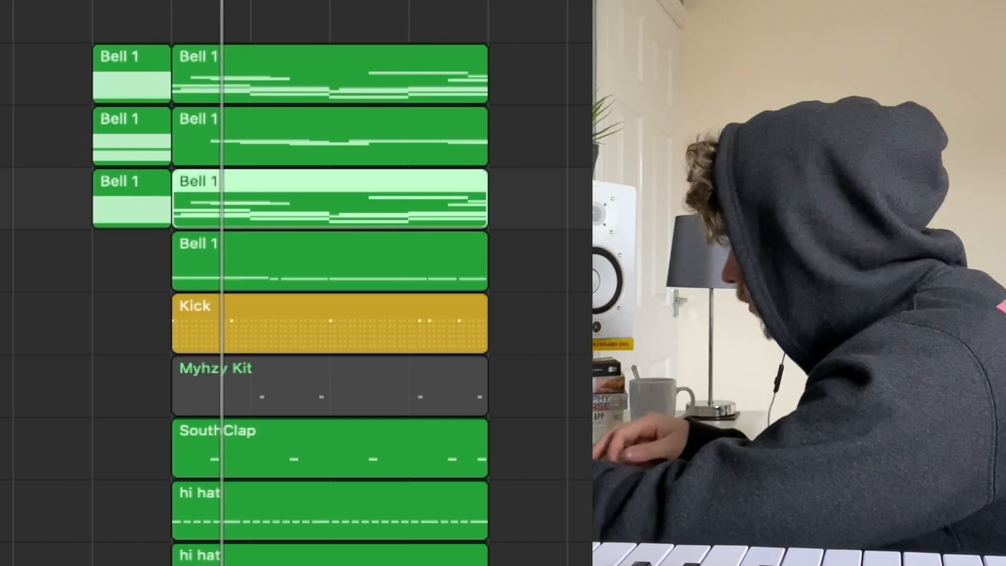